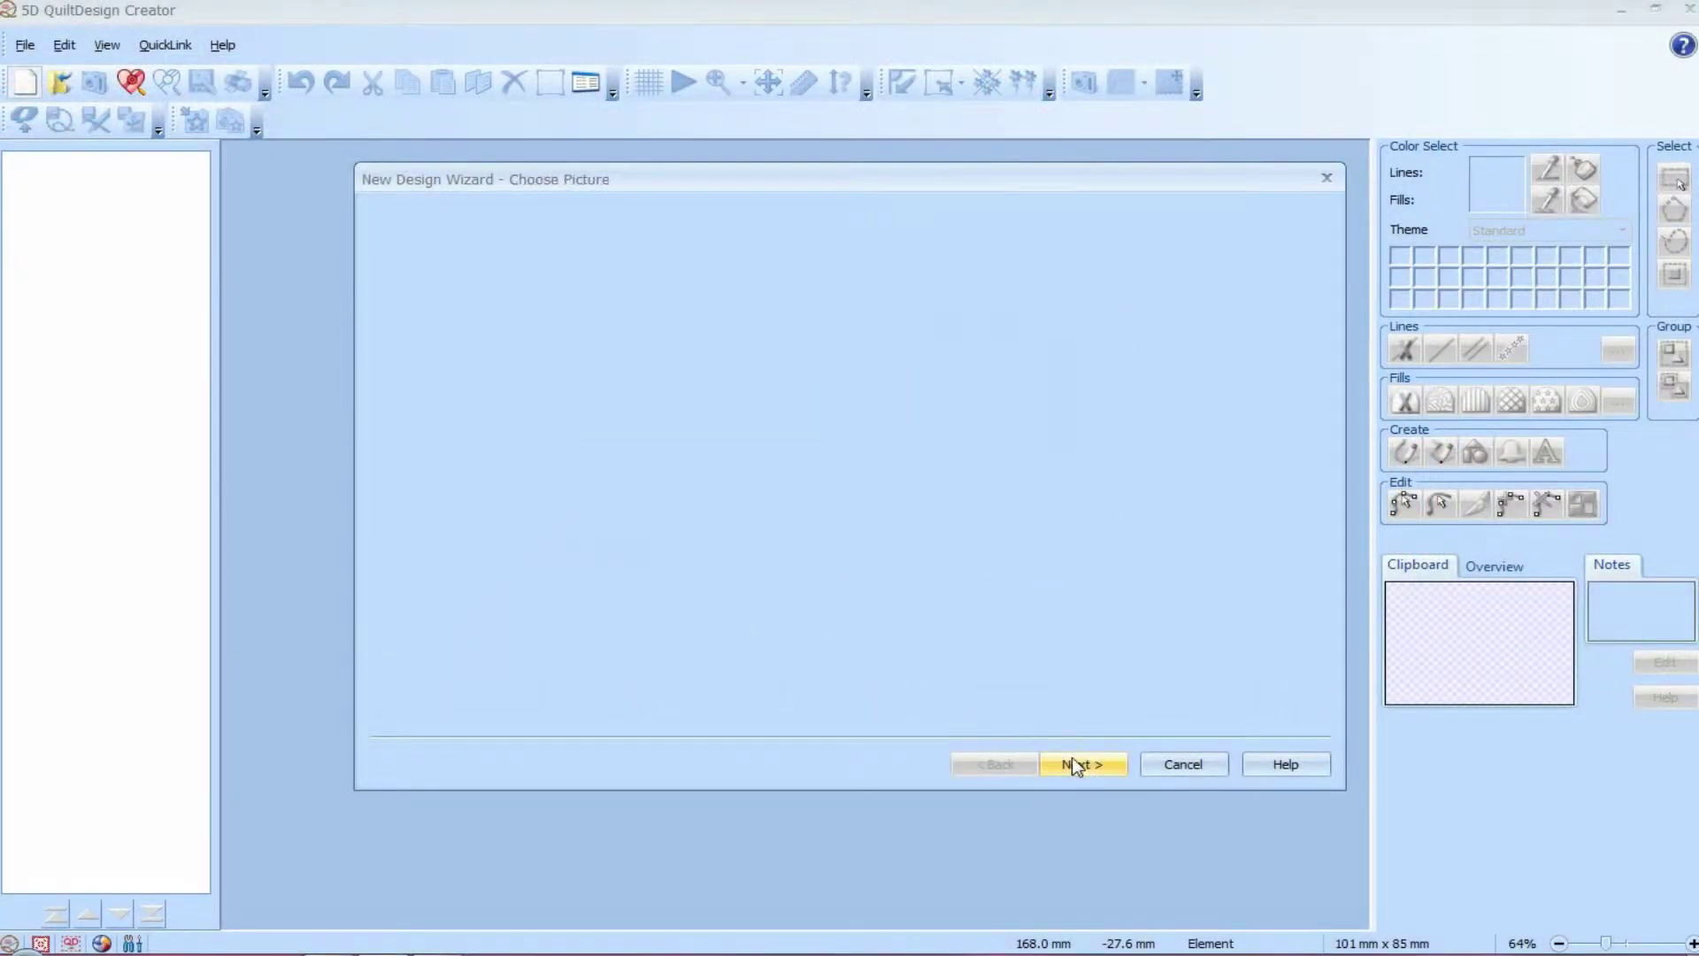
Step: Trace GreyQT.wmf into a new design, keeping 0 rotation, threshold 127 and full crop
{"action": "left_click", "coordinate": [480, 336]}
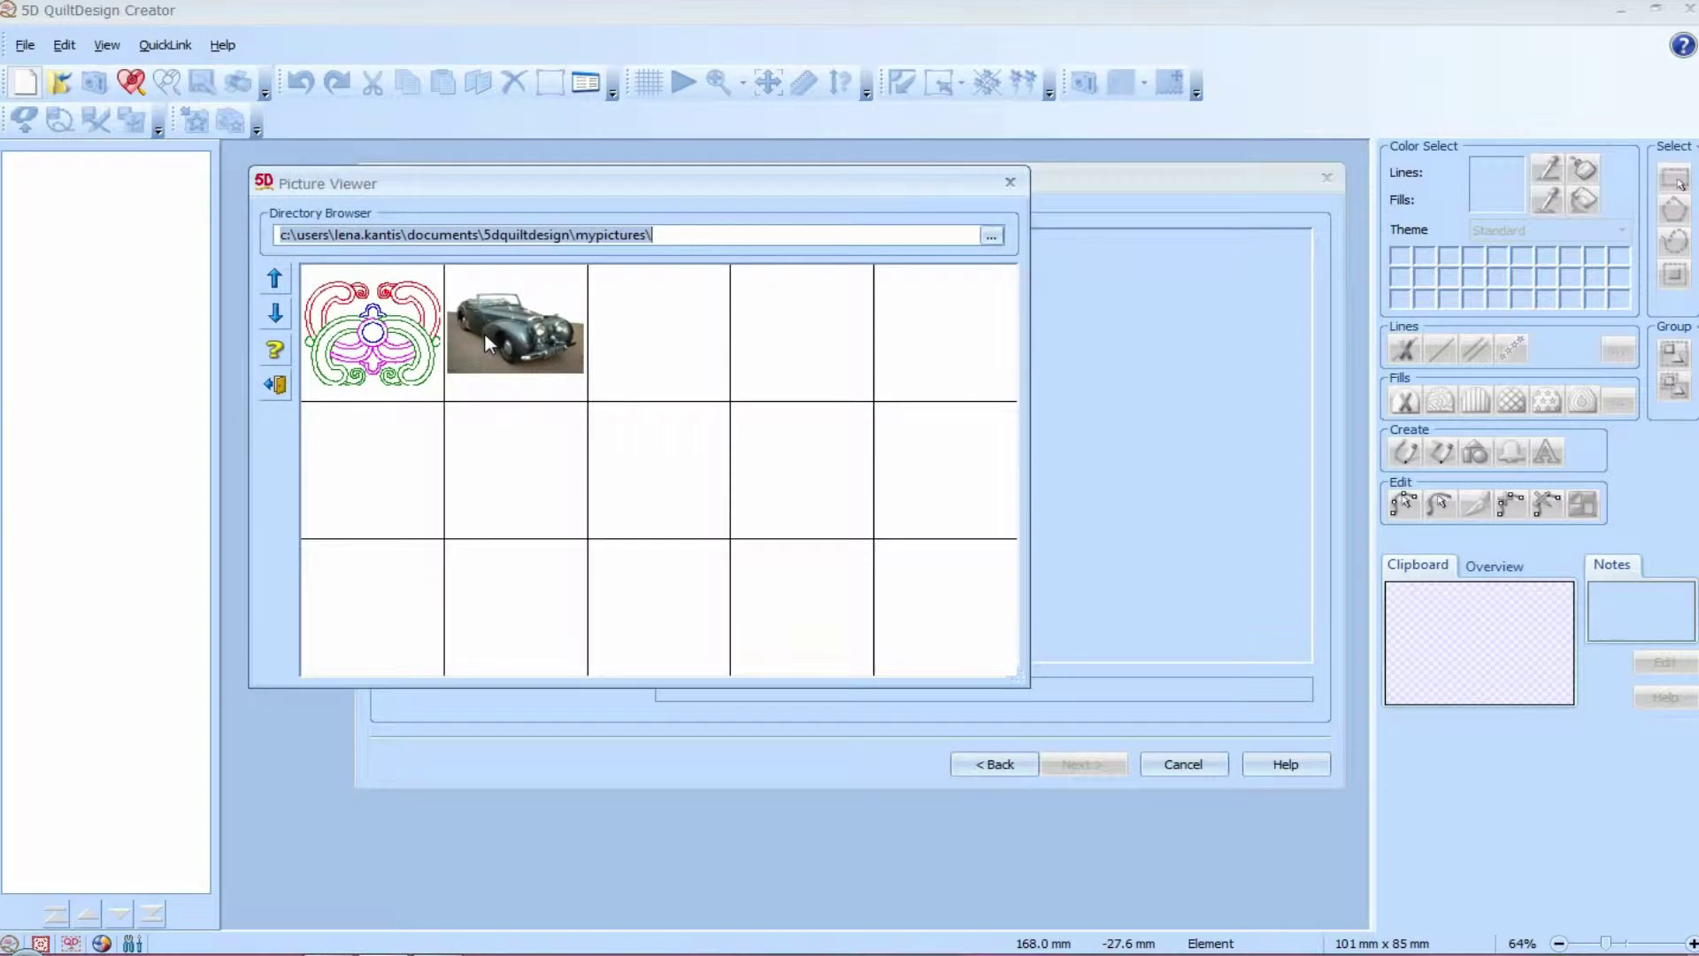
{"action": "double_click", "coordinate": [400, 346]}
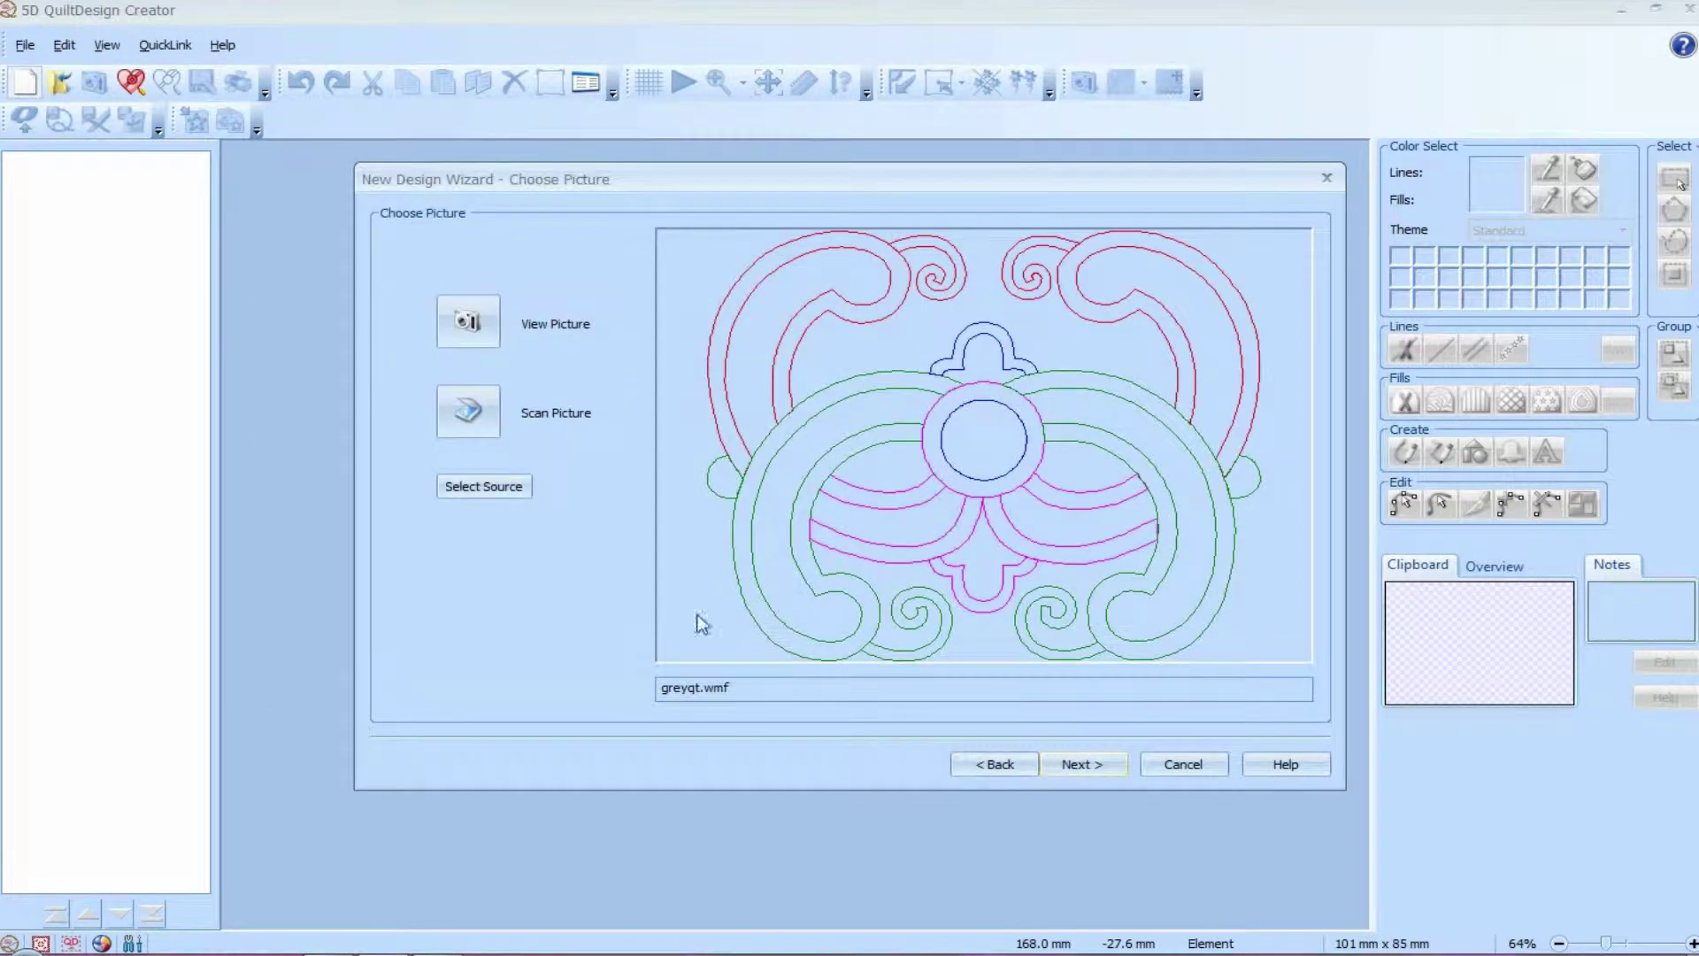
{"action": "left_click", "coordinate": [1102, 769]}
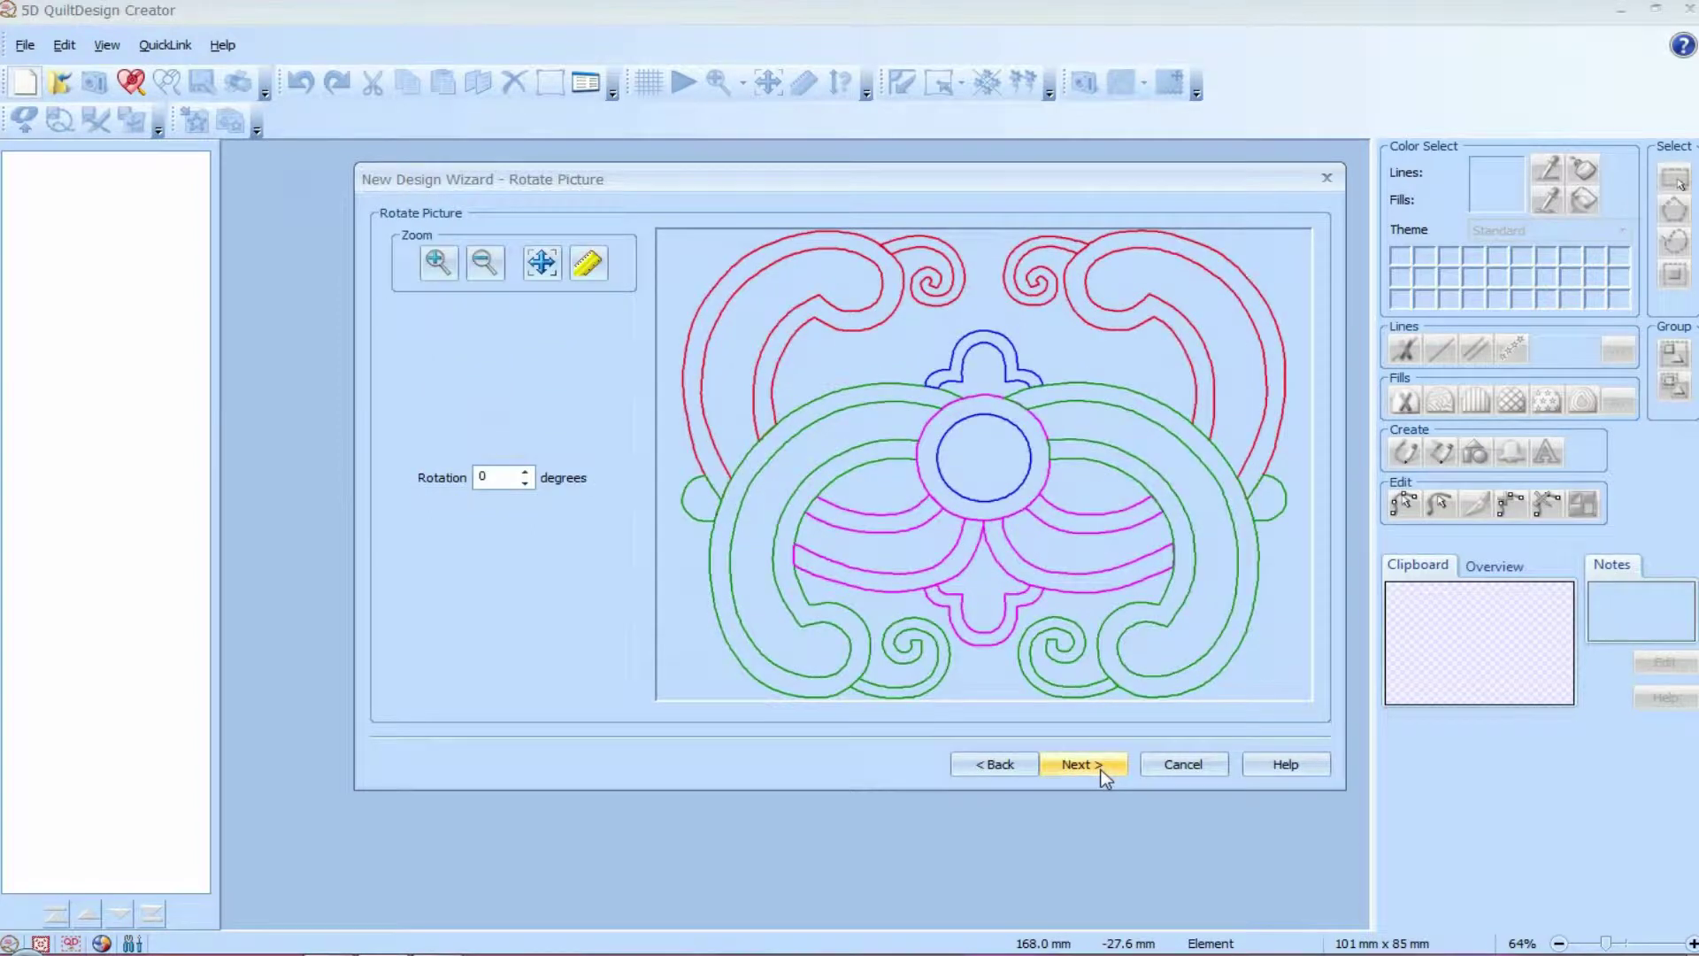
{"action": "left_click", "coordinate": [1073, 762]}
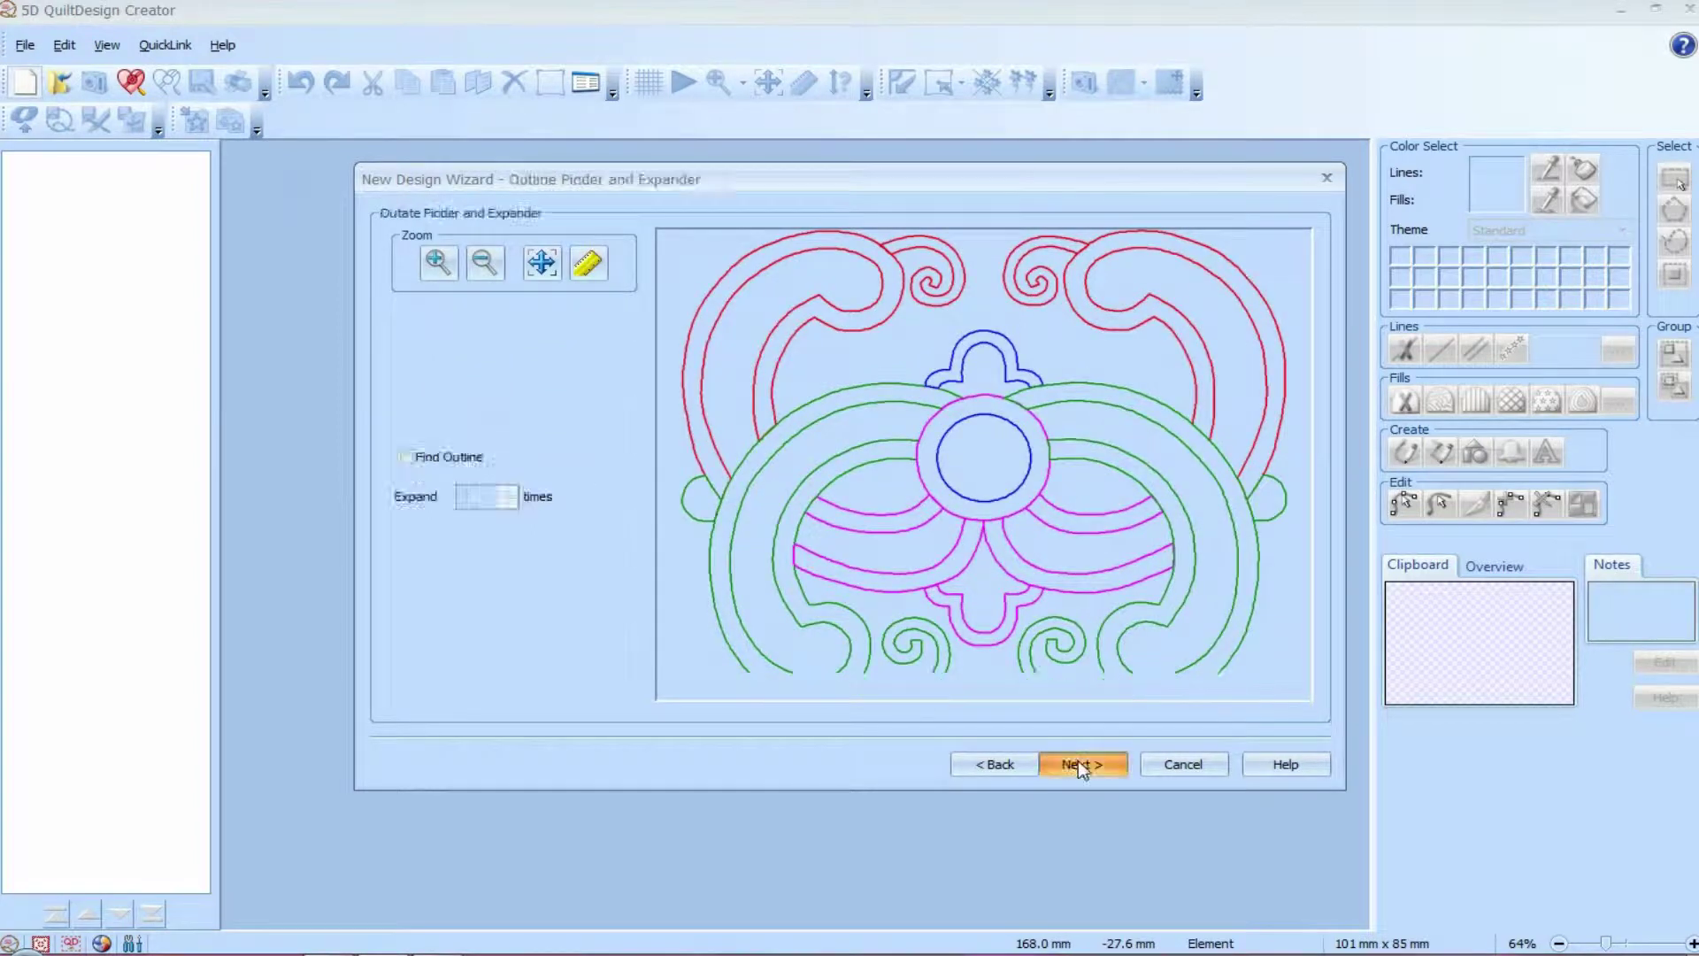
{"action": "left_click", "coordinate": [1078, 761]}
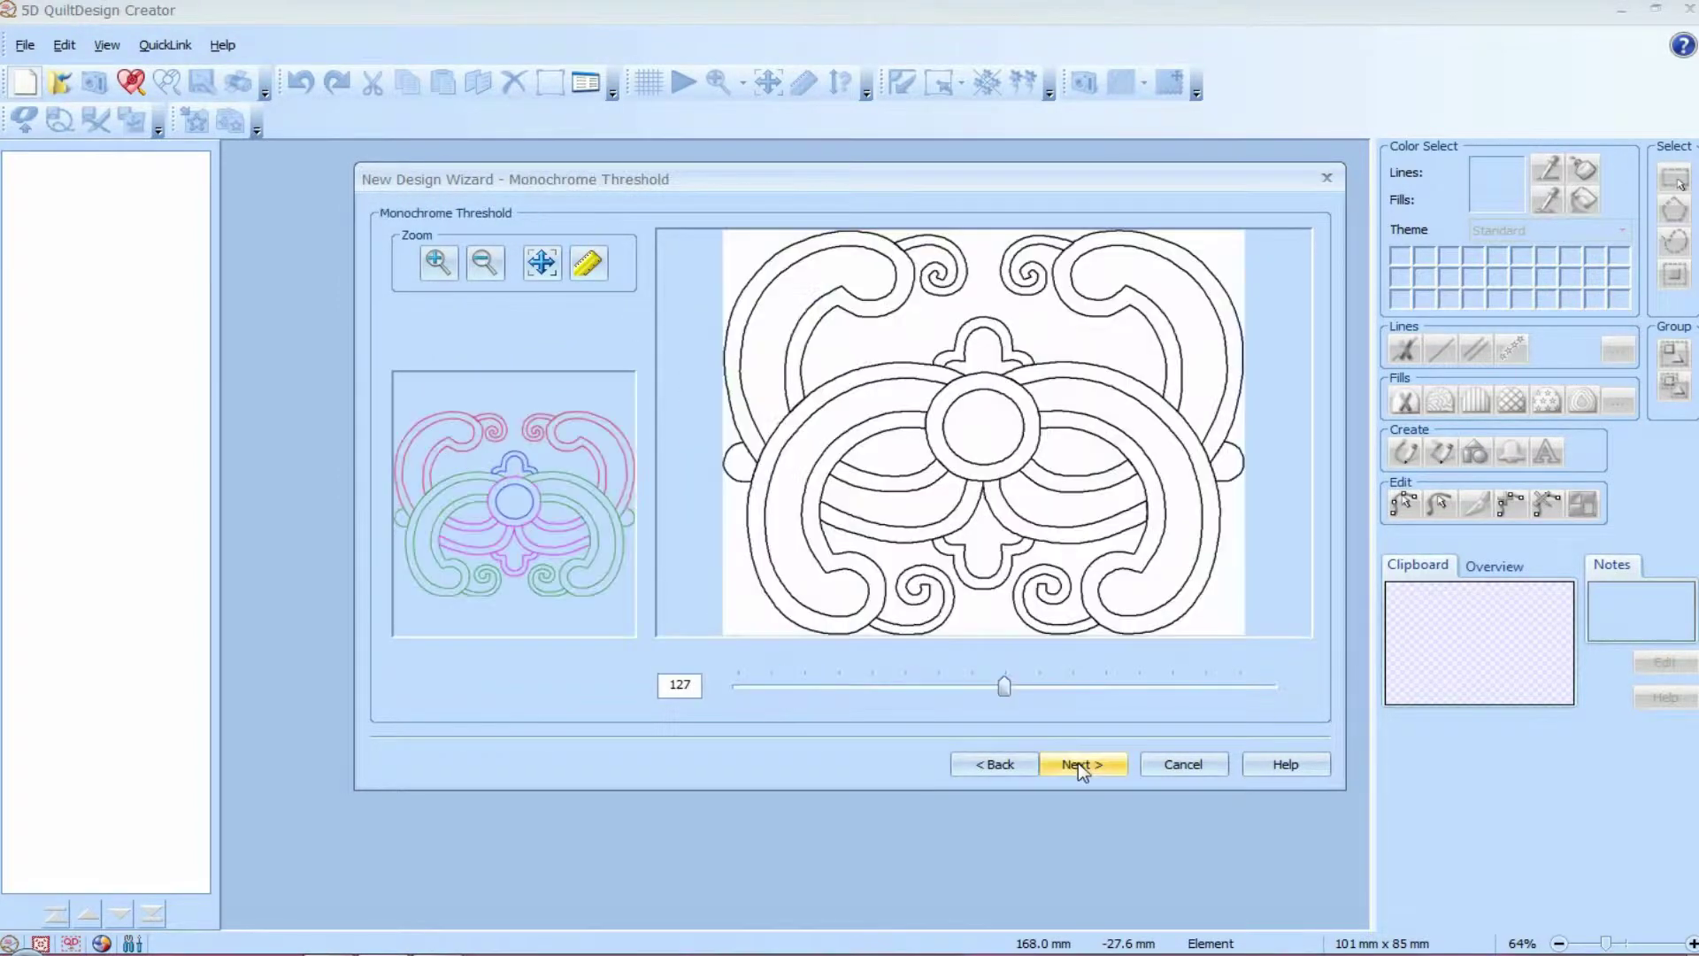
{"action": "left_click", "coordinate": [1078, 766]}
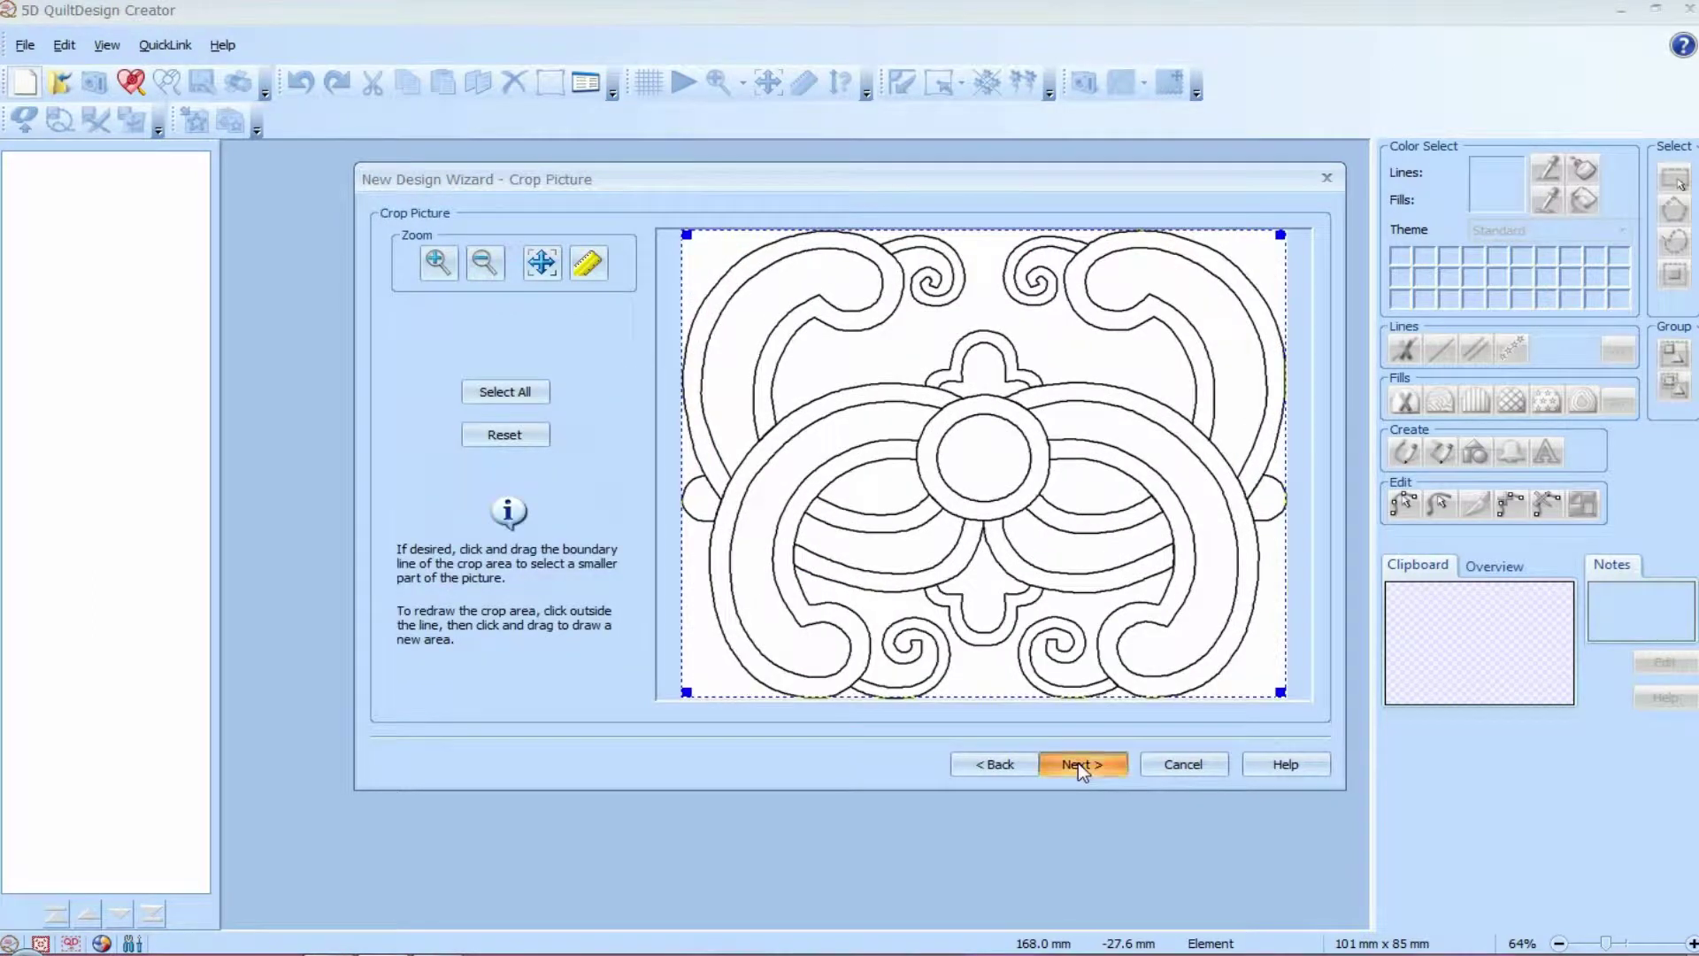
{"action": "left_click", "coordinate": [1078, 763]}
{"action": "left_click", "coordinate": [1078, 763]}
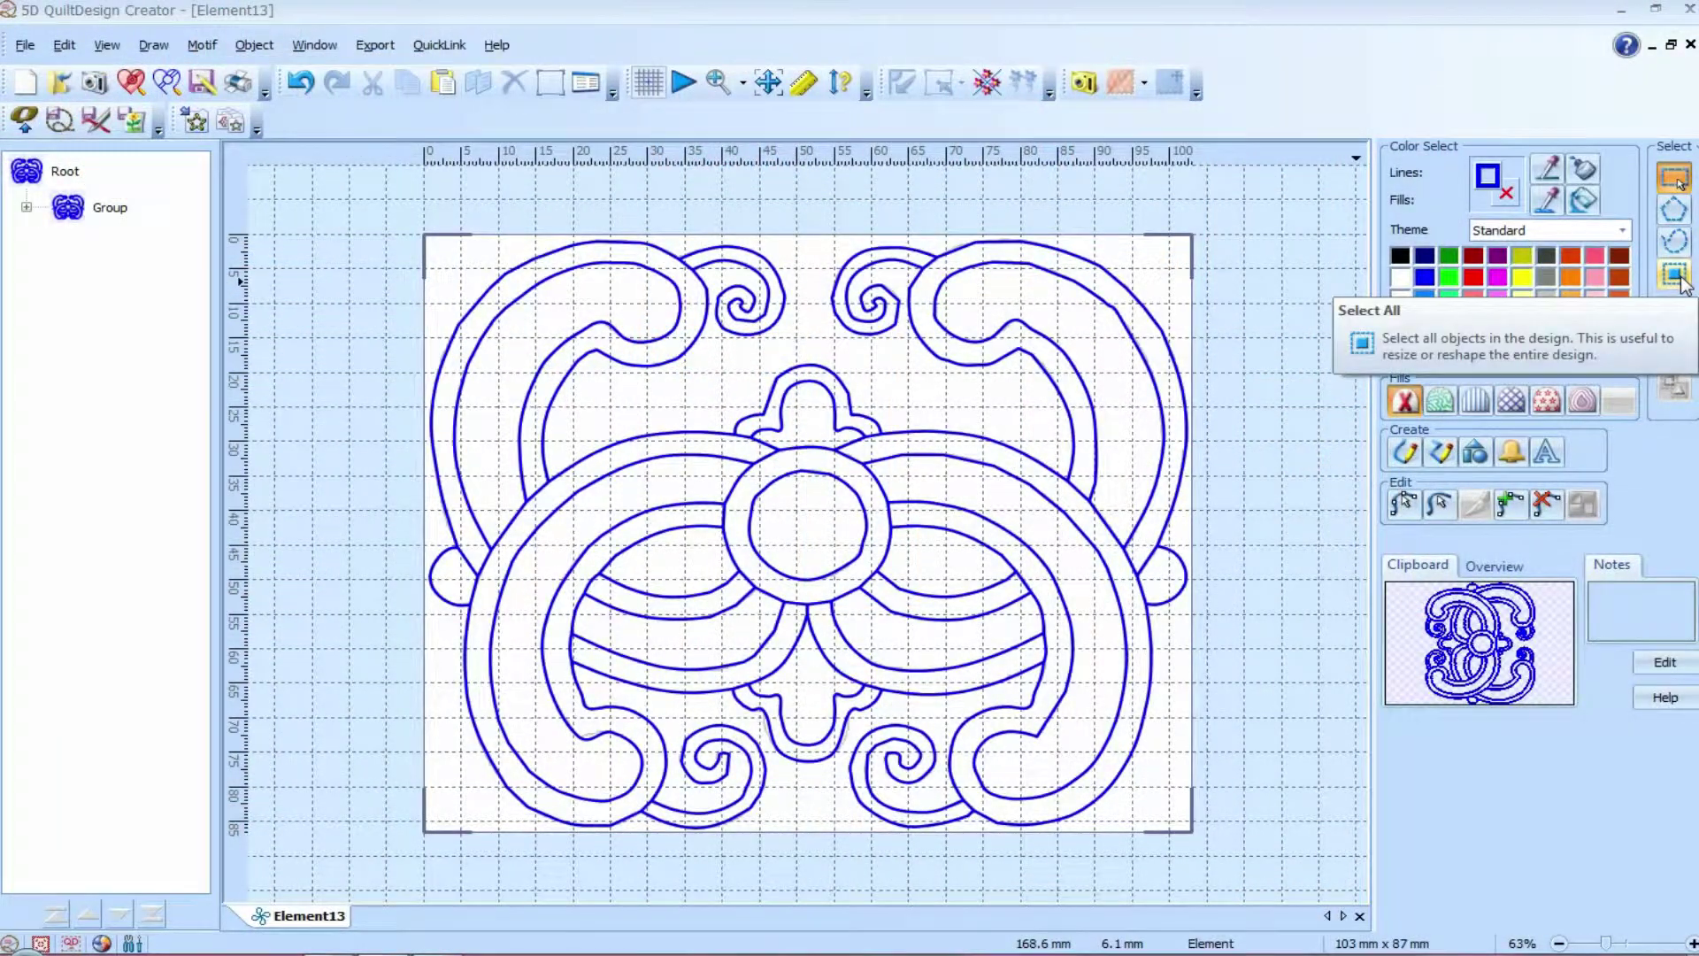
Step: Select the entire traced scroll motif and rotate it 90 degrees upright
{"action": "left_click", "coordinate": [1676, 276]}
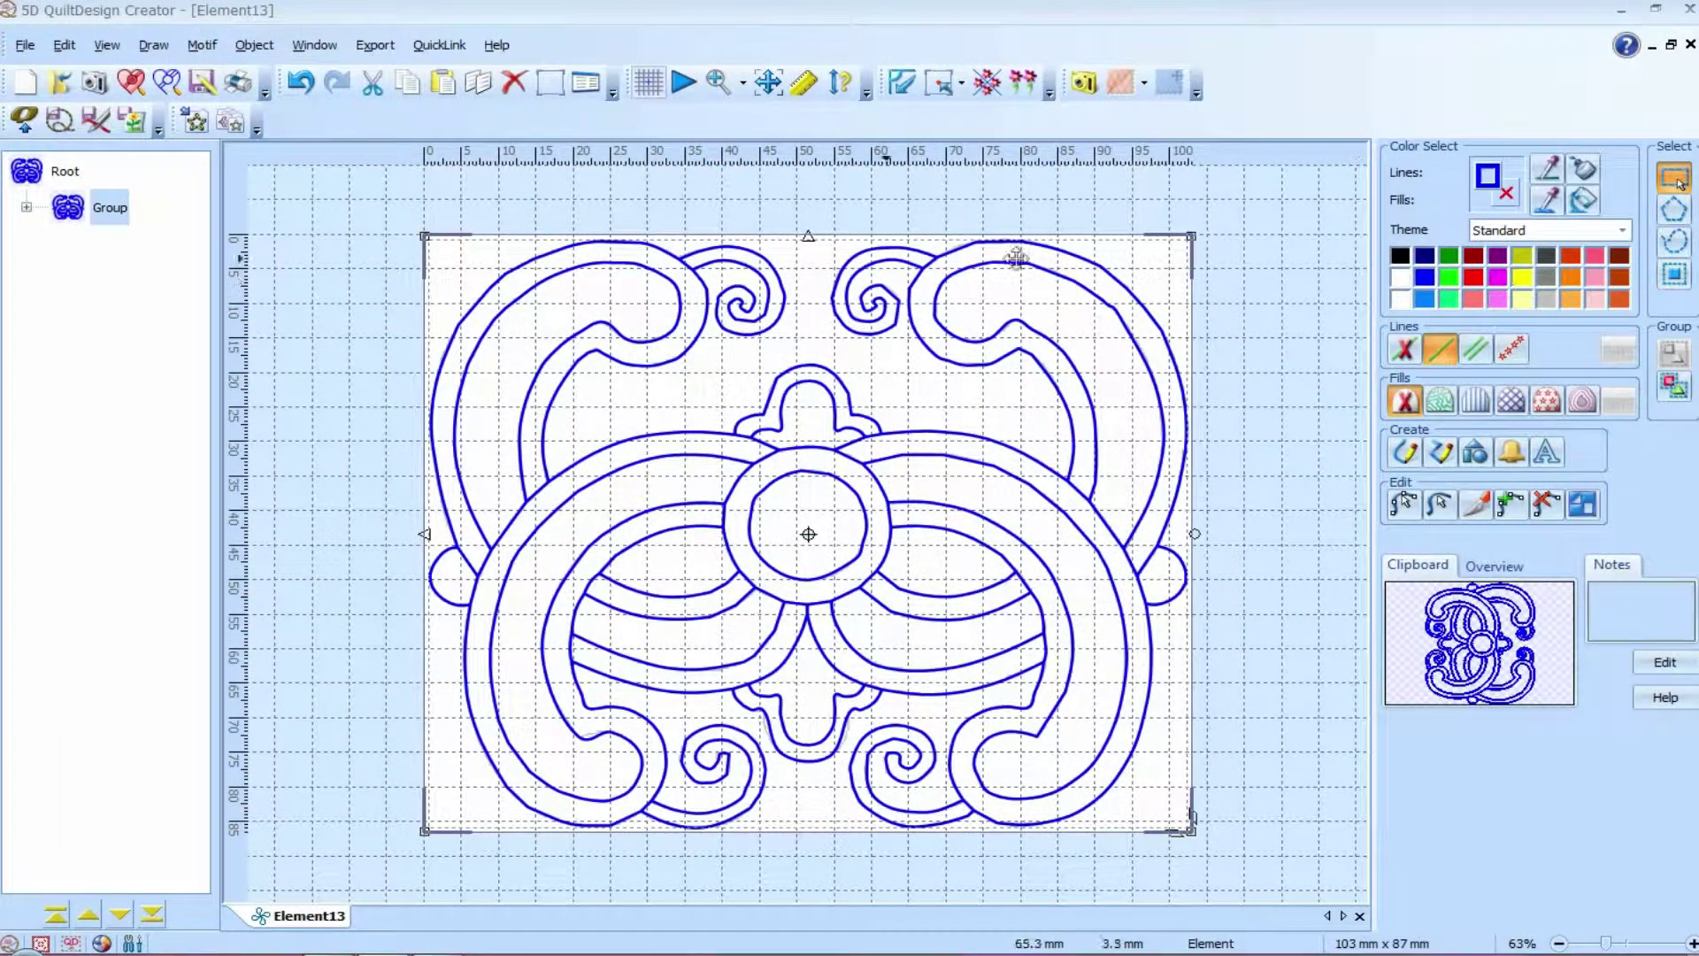
{"action": "left_click", "coordinate": [905, 89]}
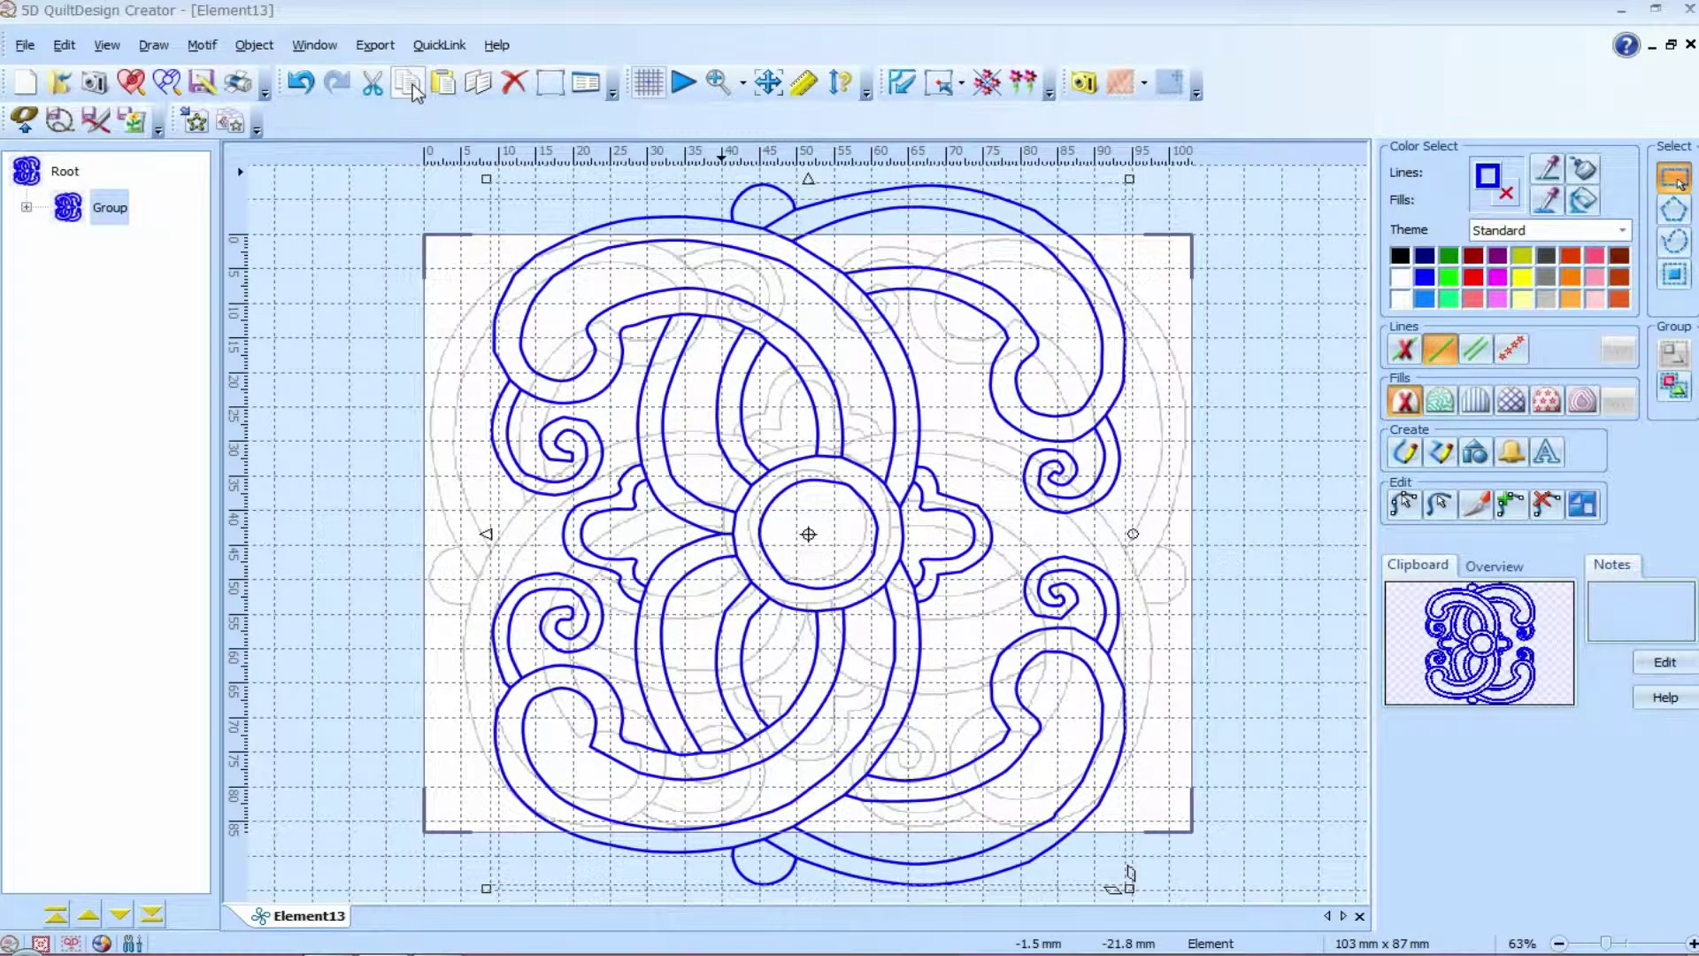
Step: Start a new design as a new work area, reaching the 500 x 90 mm size page
{"action": "left_click", "coordinate": [16, 90]}
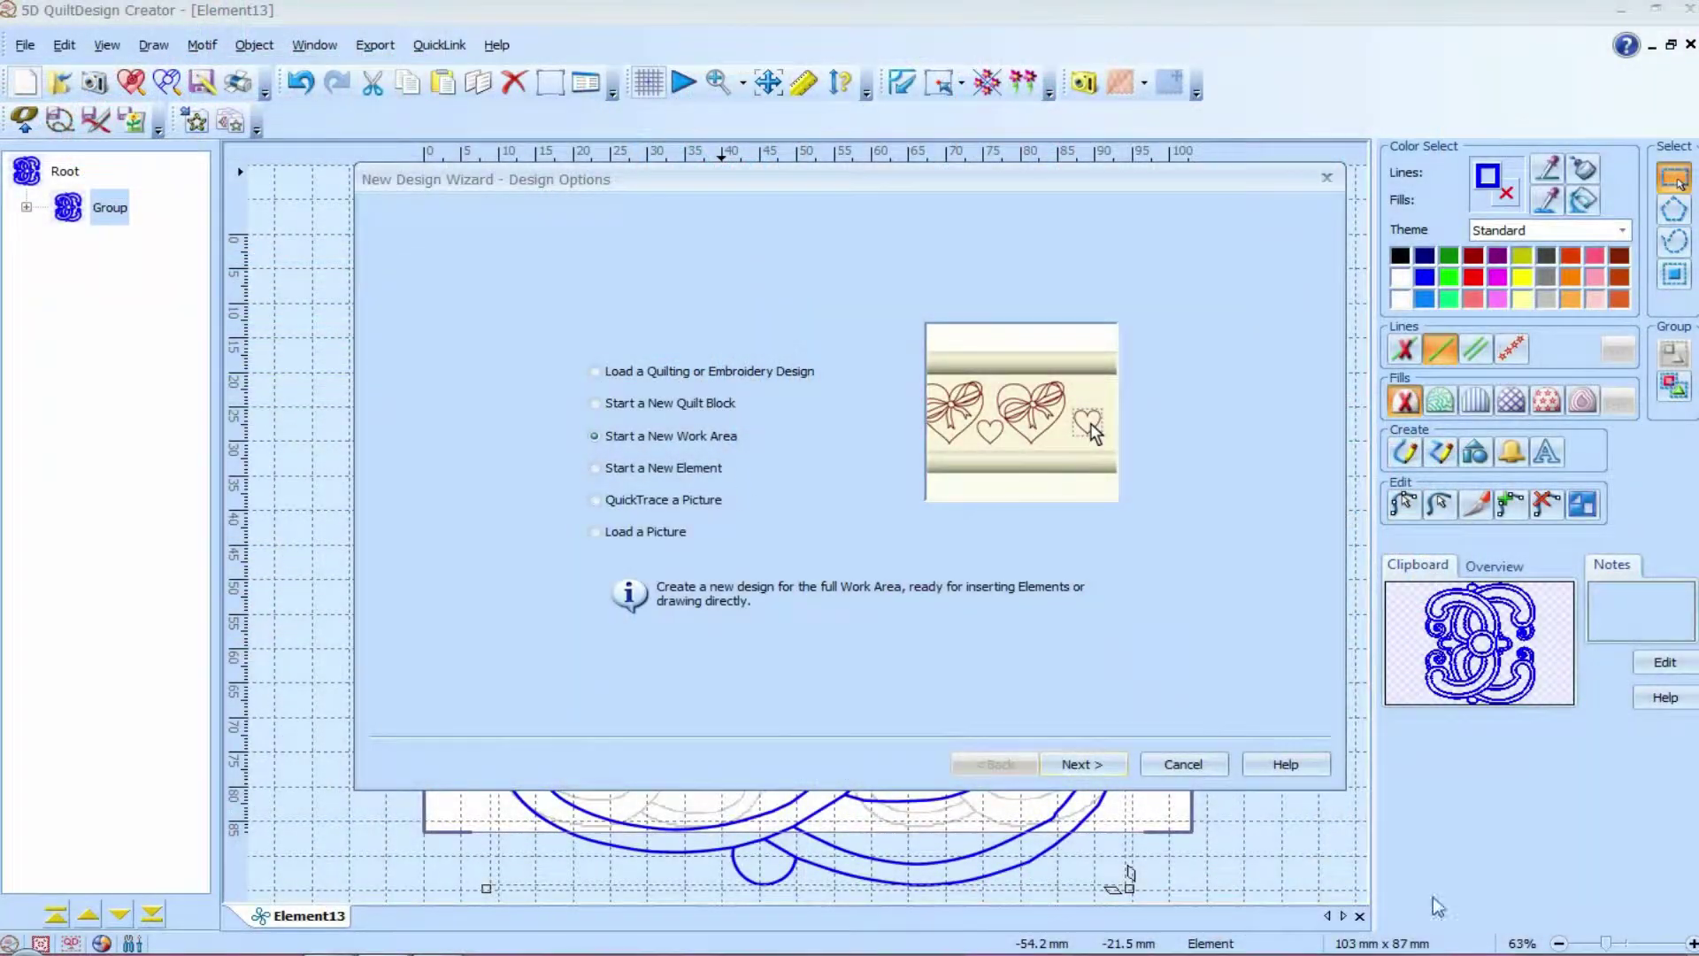
{"action": "left_click", "coordinate": [1085, 765]}
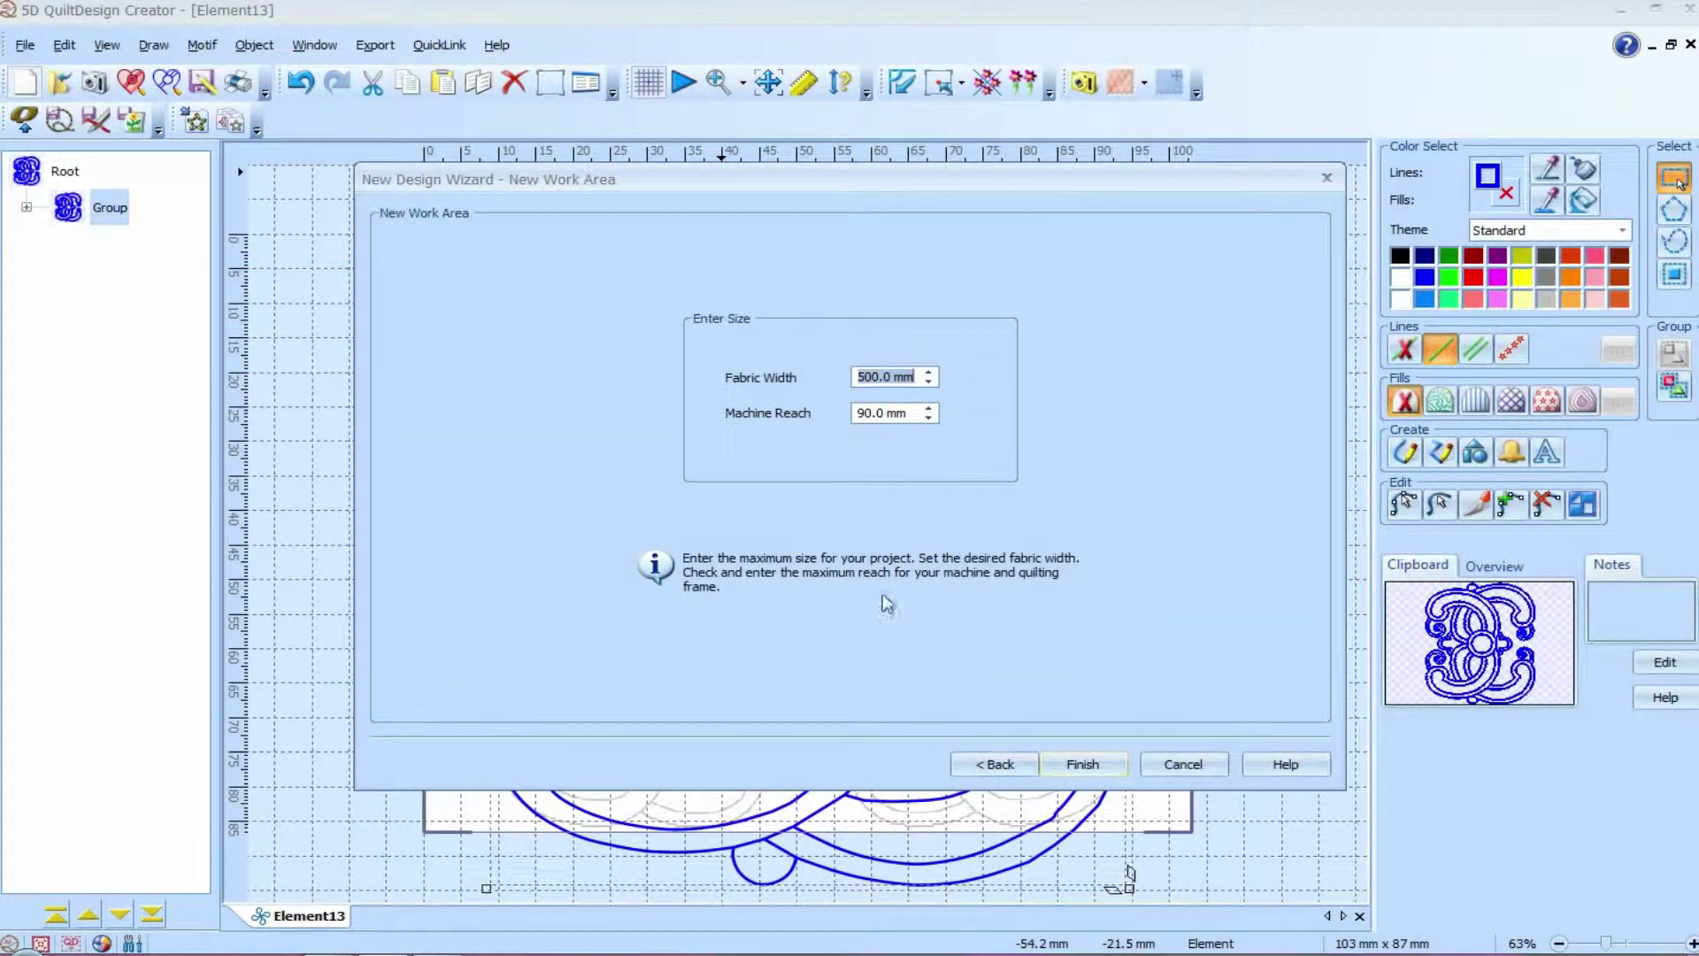
Step: Create the 500 x 90 mm work area, paste the scroll motif, and shrink it into the left end
{"action": "left_click", "coordinate": [1100, 767]}
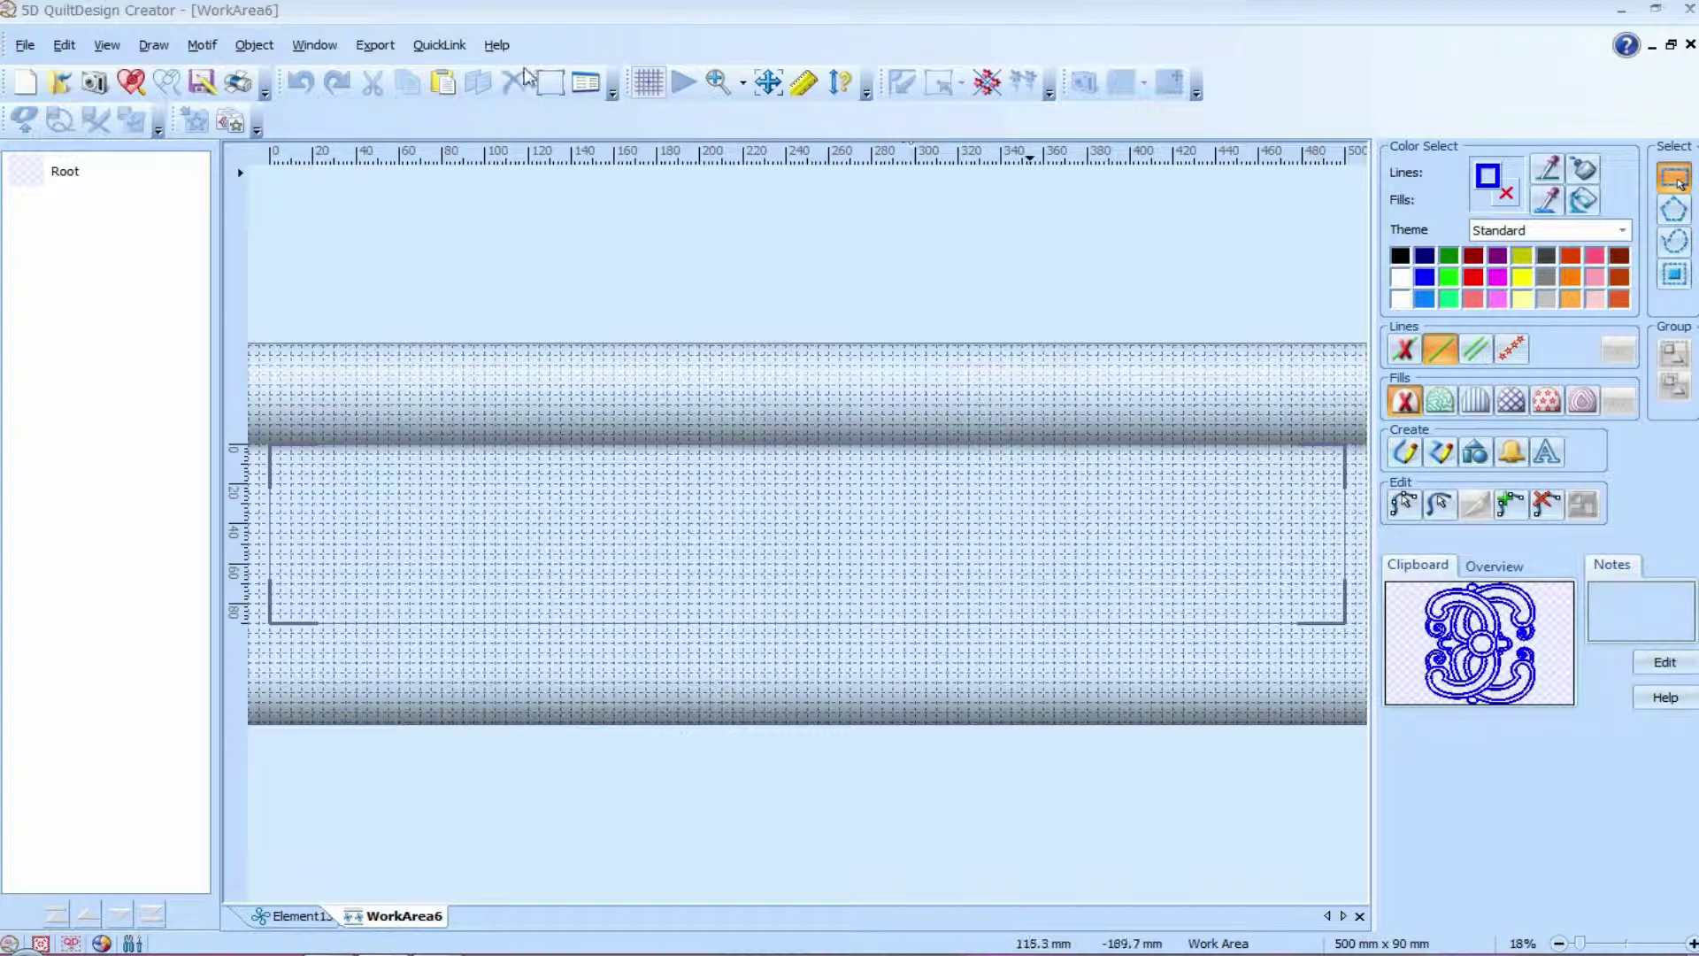
{"action": "left_click", "coordinate": [449, 88]}
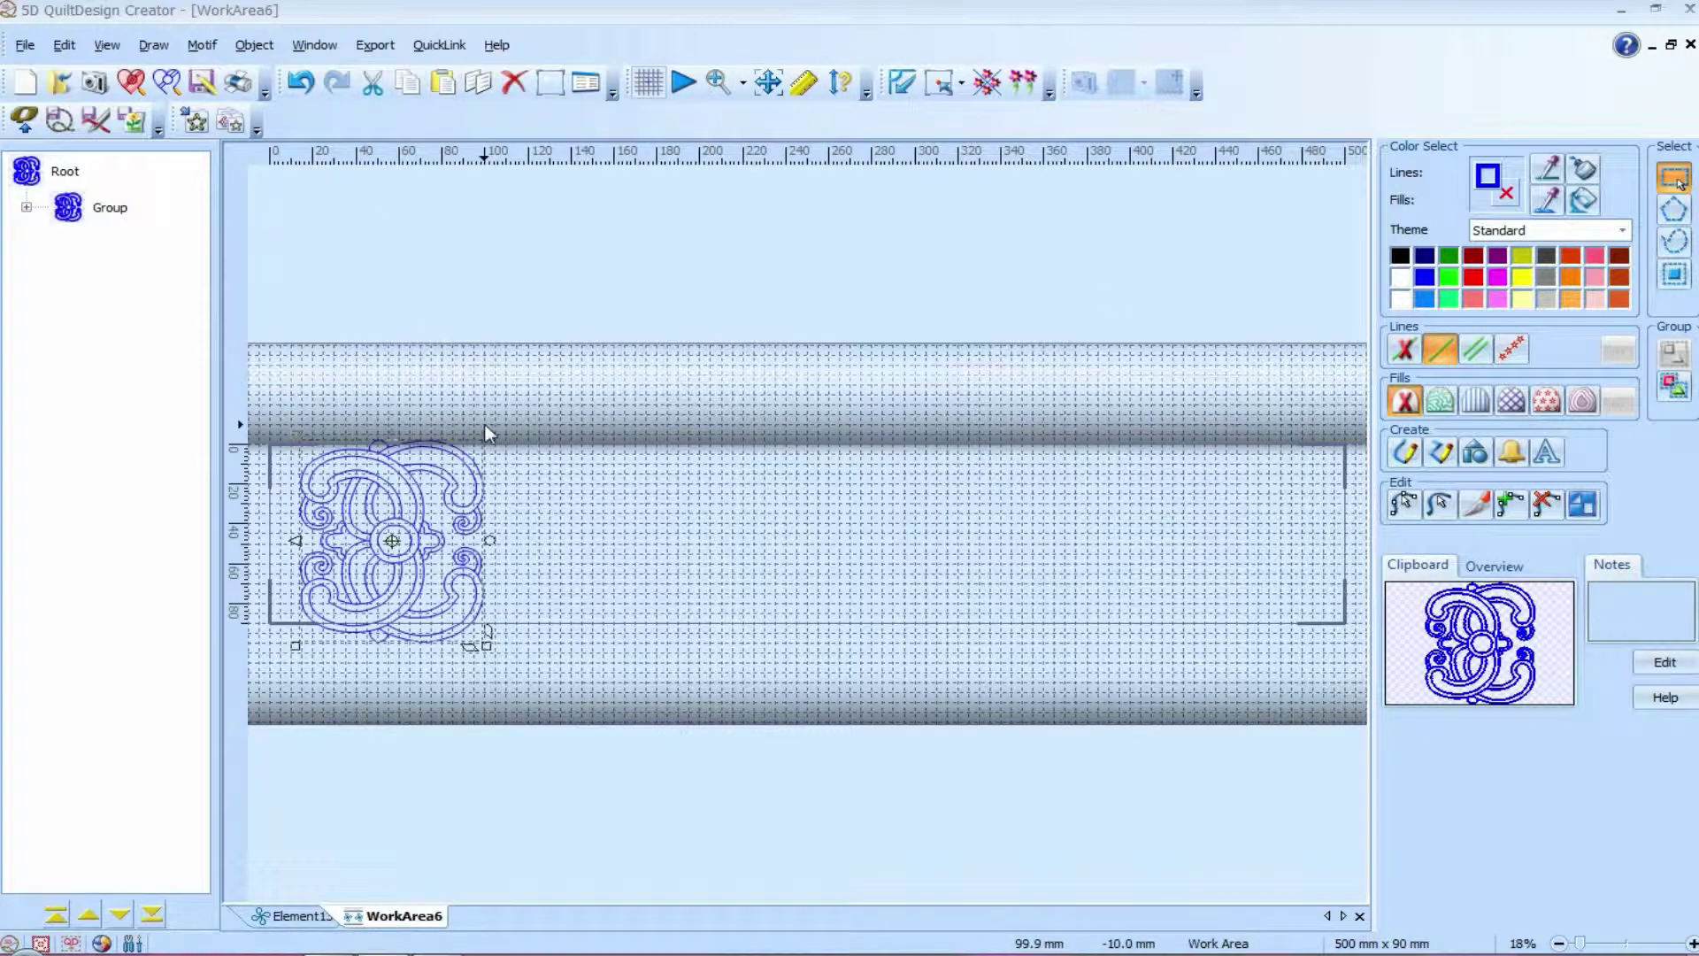
{"action": "left_click", "coordinate": [718, 84]}
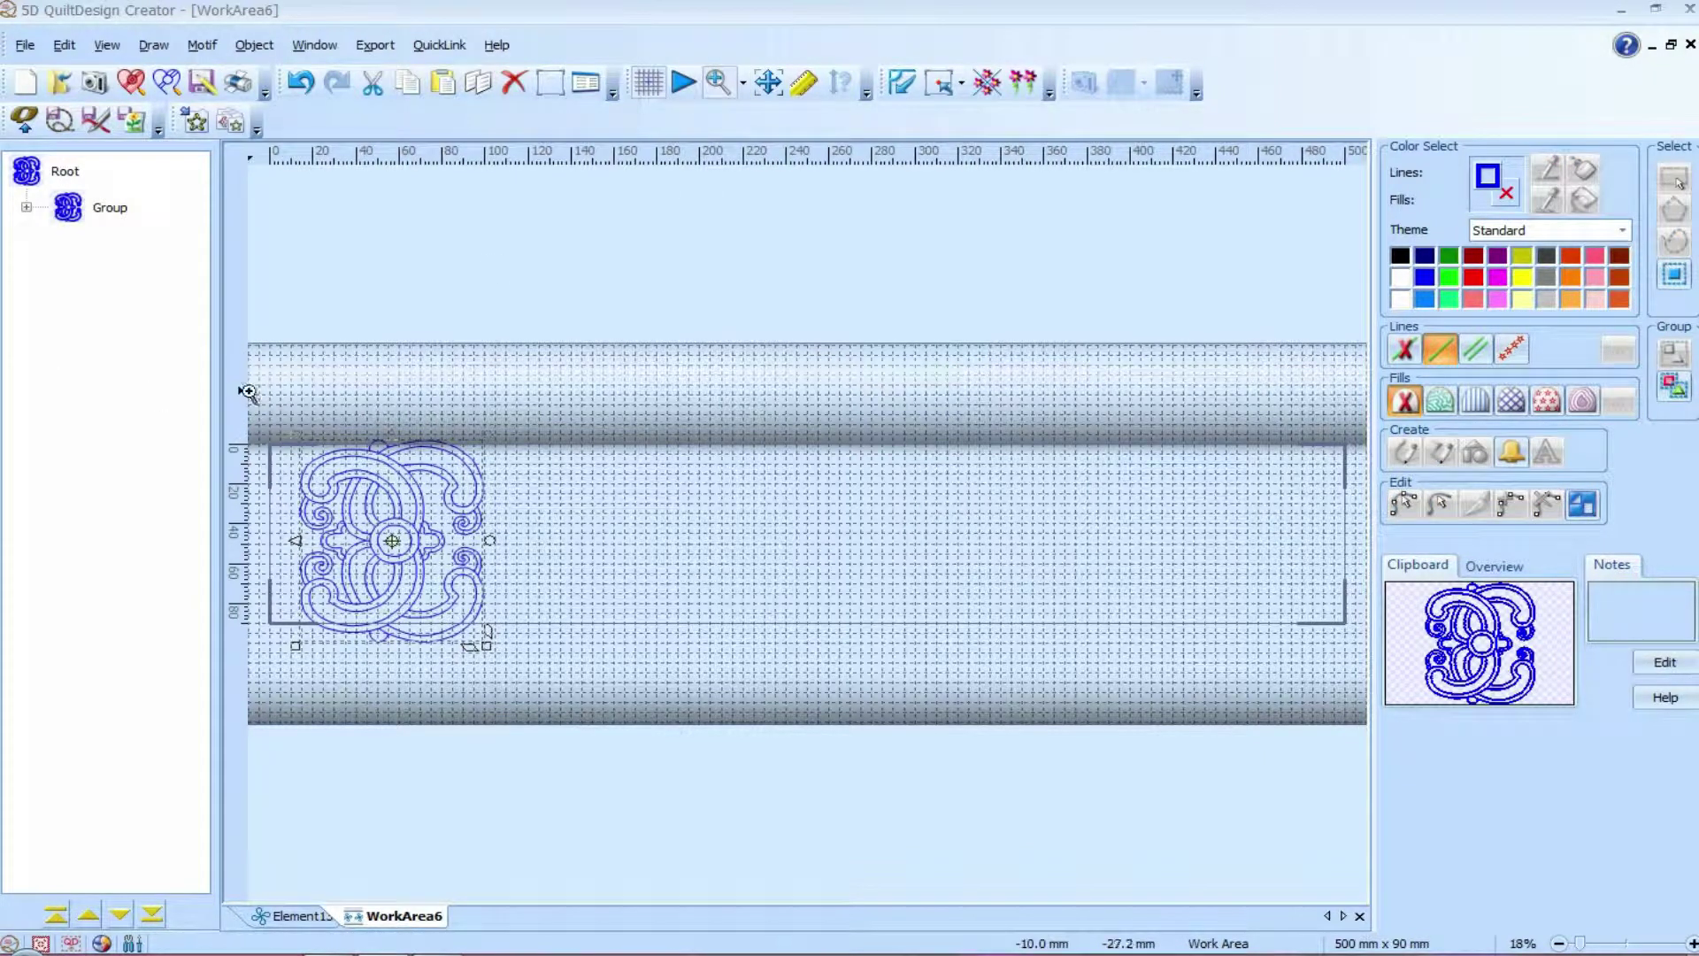
{"action": "left_click", "coordinate": [519, 598]}
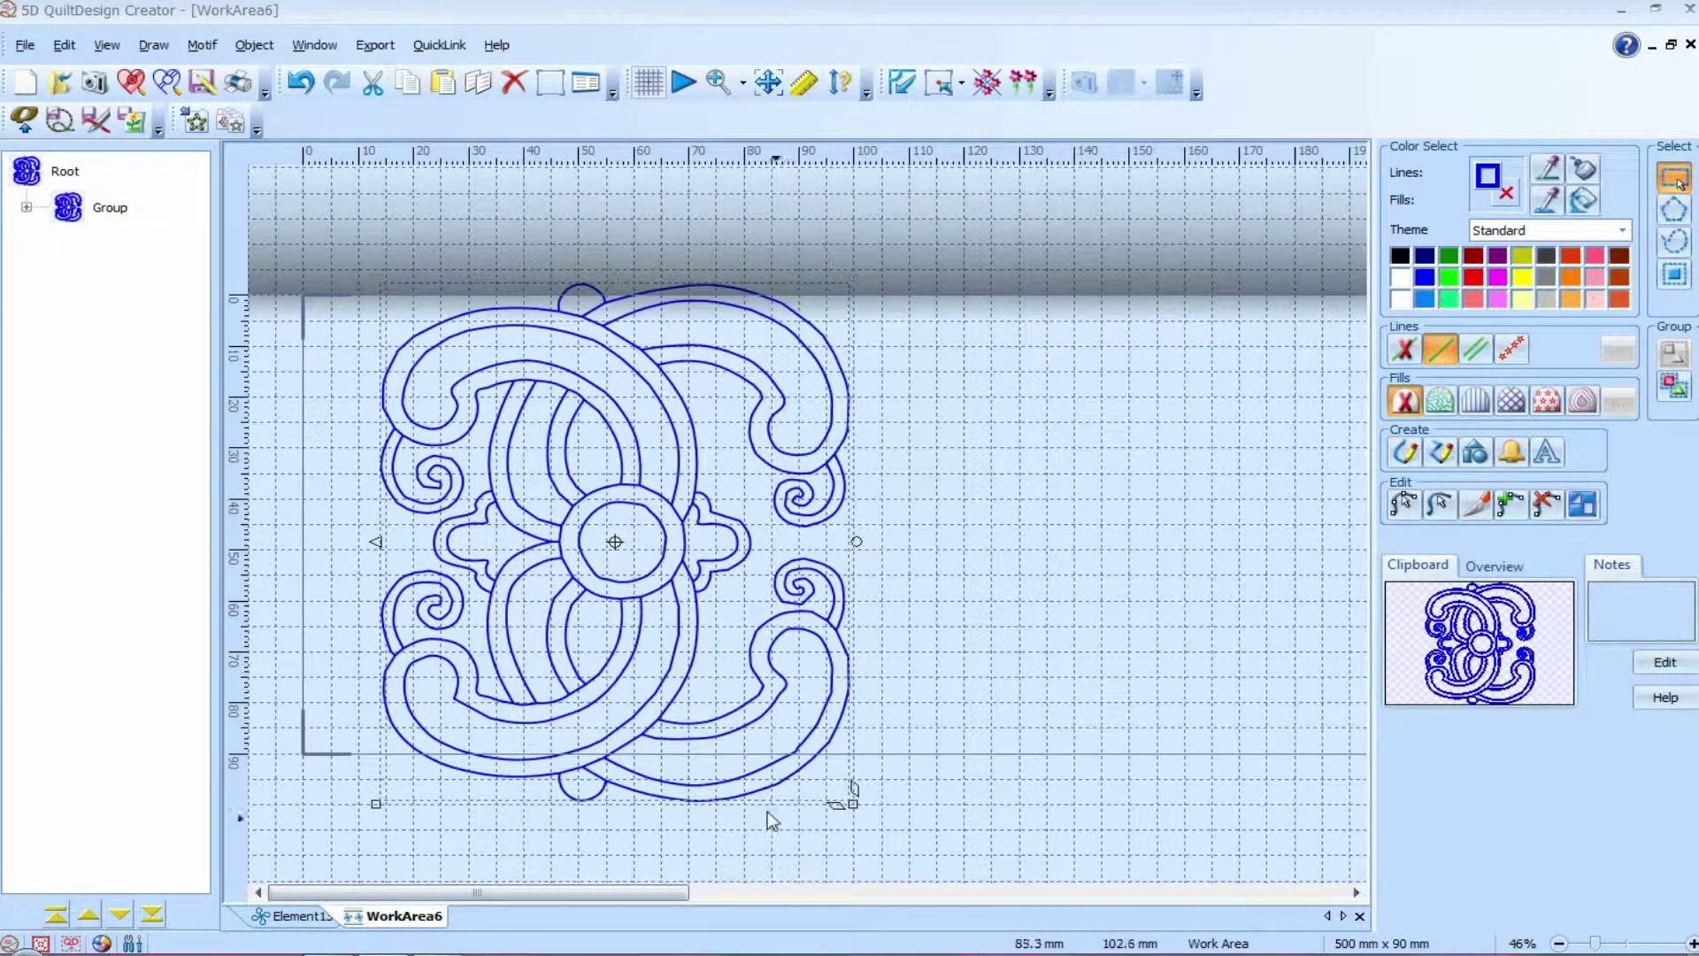
{"action": "left_click_drag", "start_coordinate": [665, 571], "coordinate": [596, 591]}
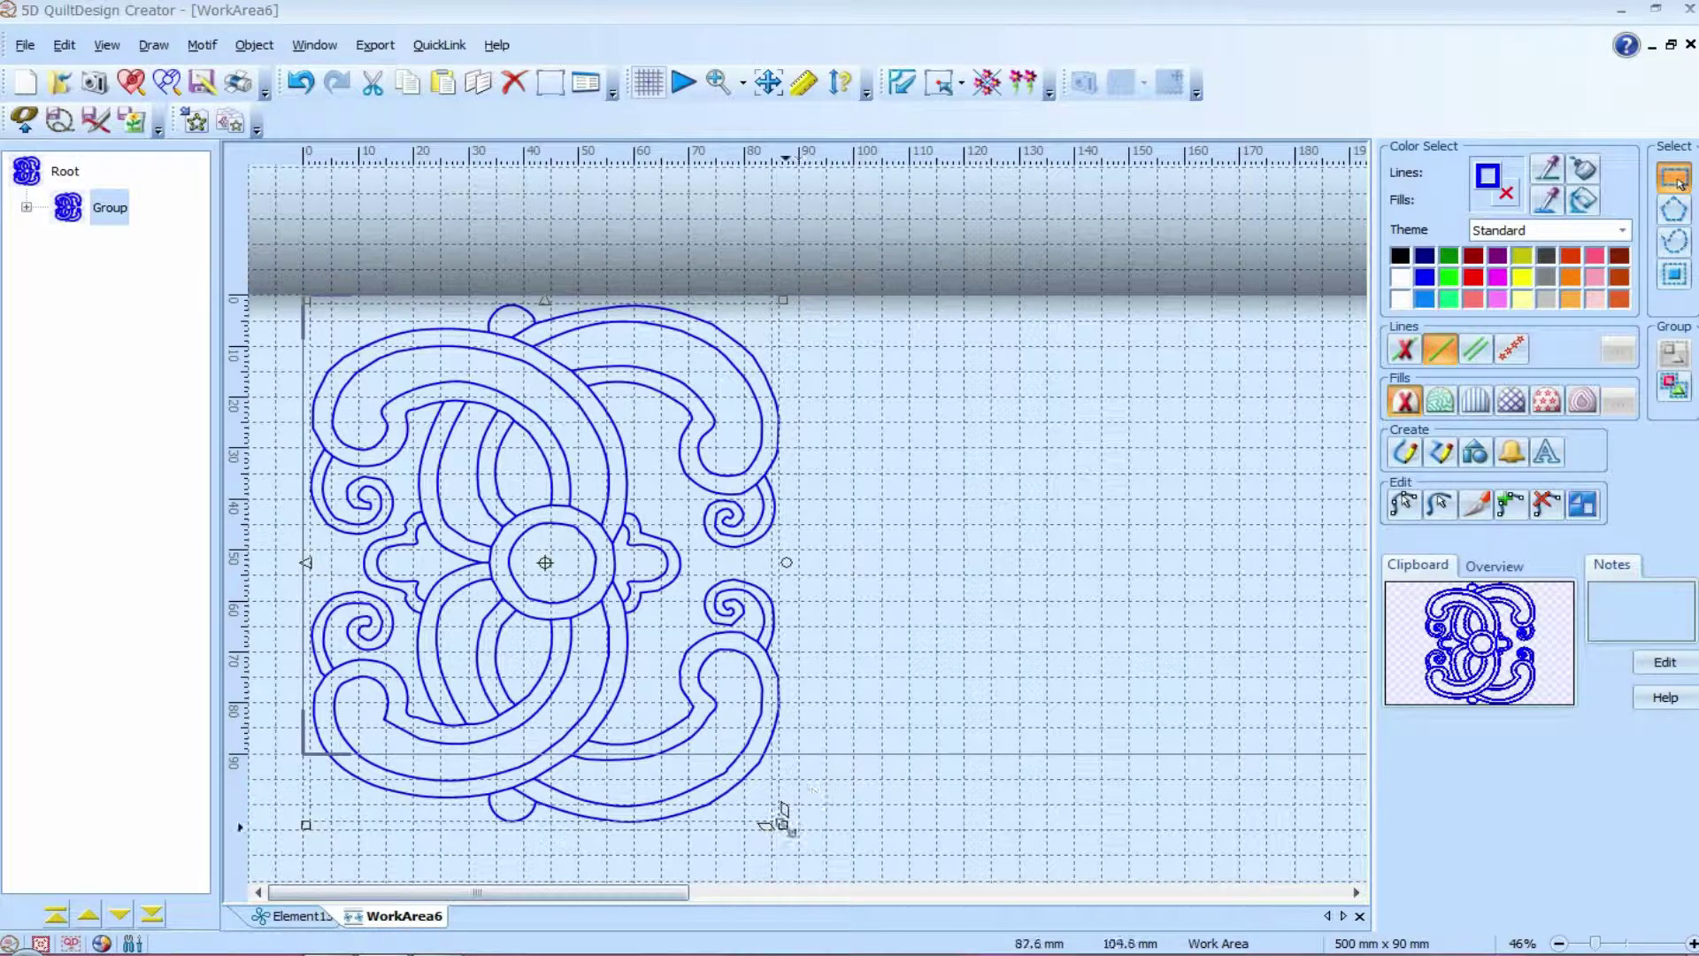
{"action": "left_click_drag", "start_coordinate": [782, 822], "coordinate": [715, 750]}
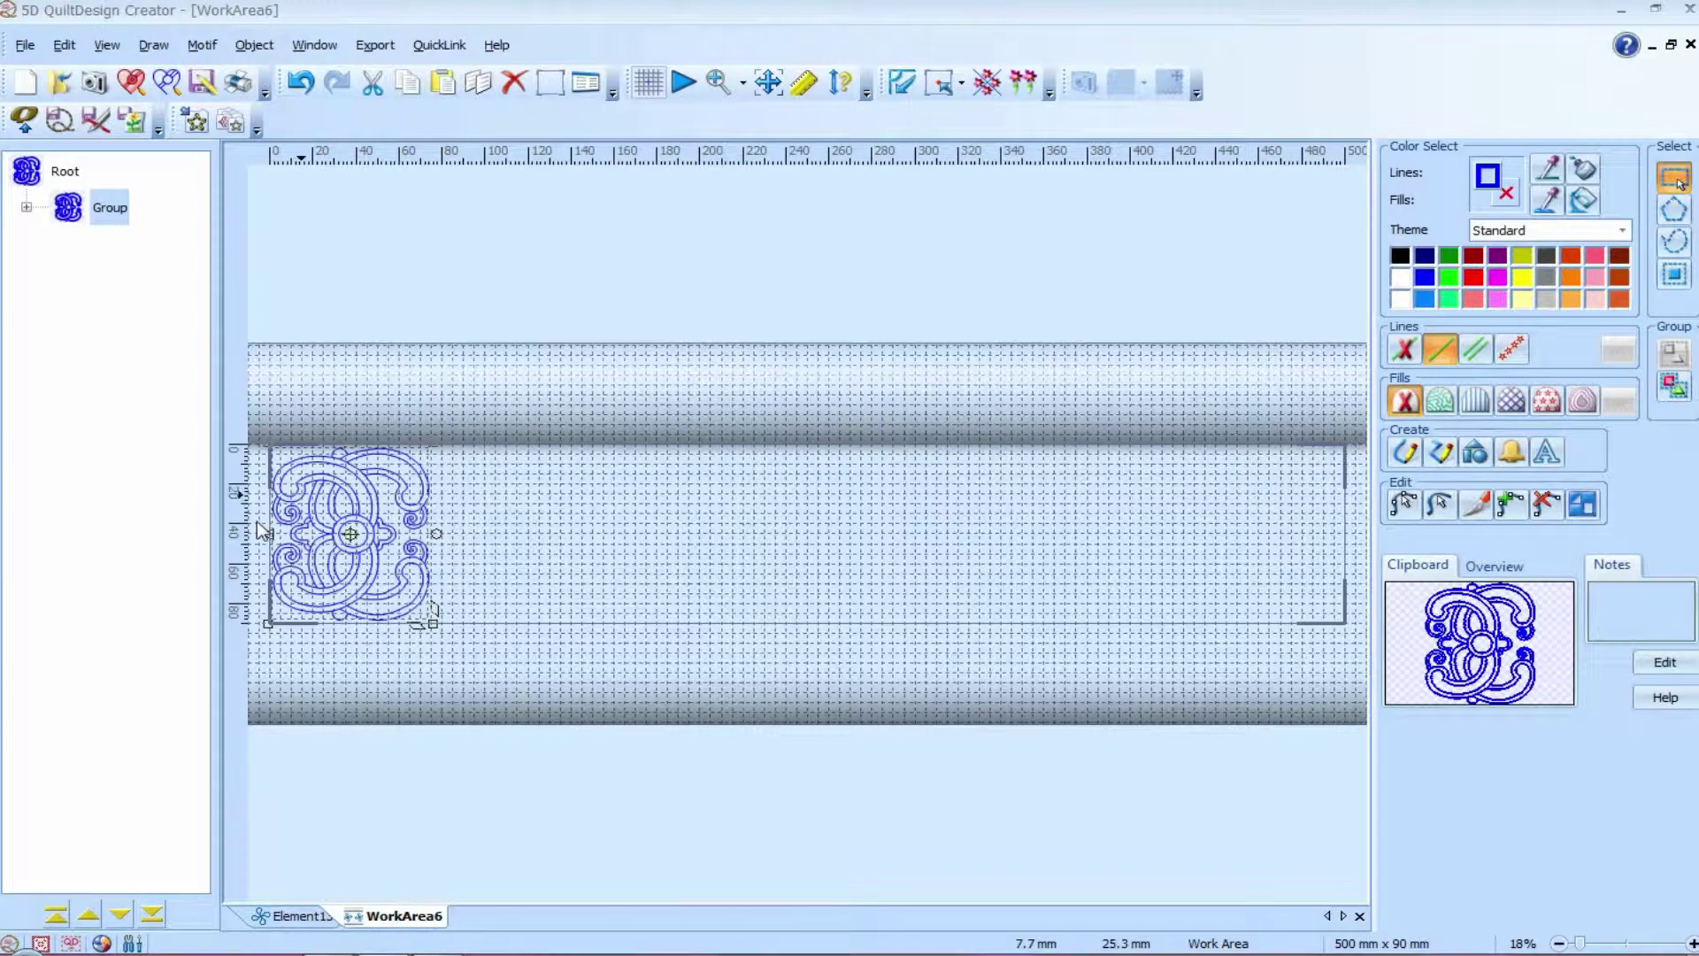
Step: Repeat the scroll motif six times along WorkArea6 with a 0 mm gap in Standard style
{"action": "left_click", "coordinate": [1029, 89]}
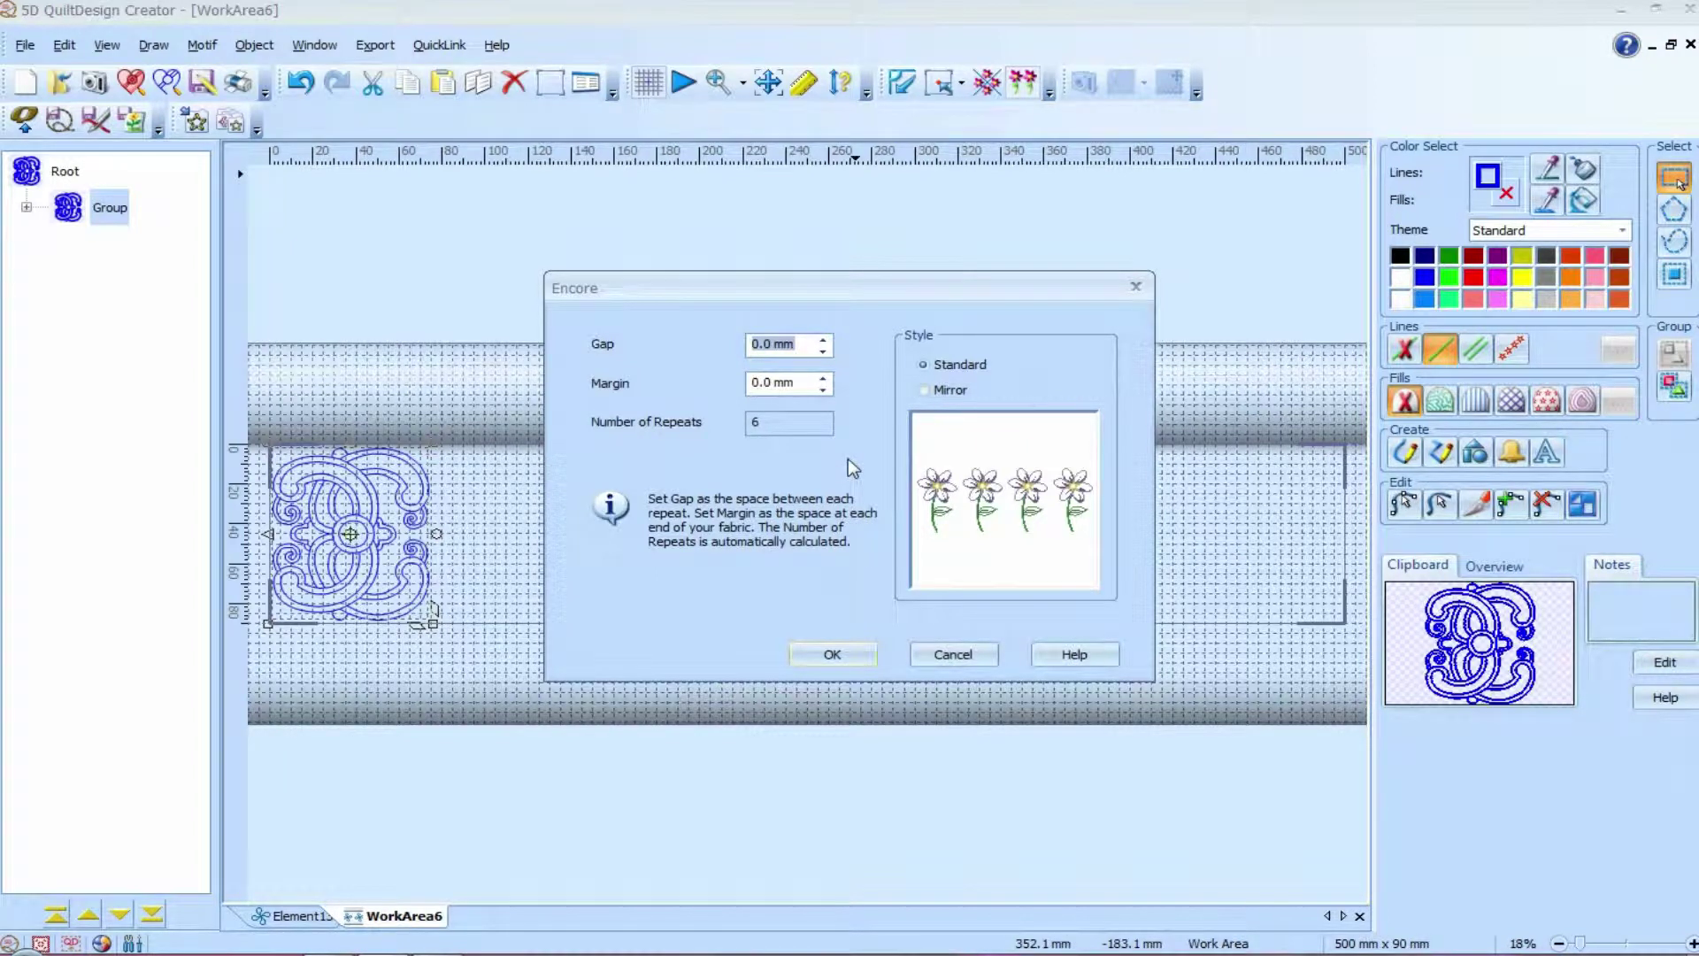
{"action": "left_click", "coordinate": [848, 655]}
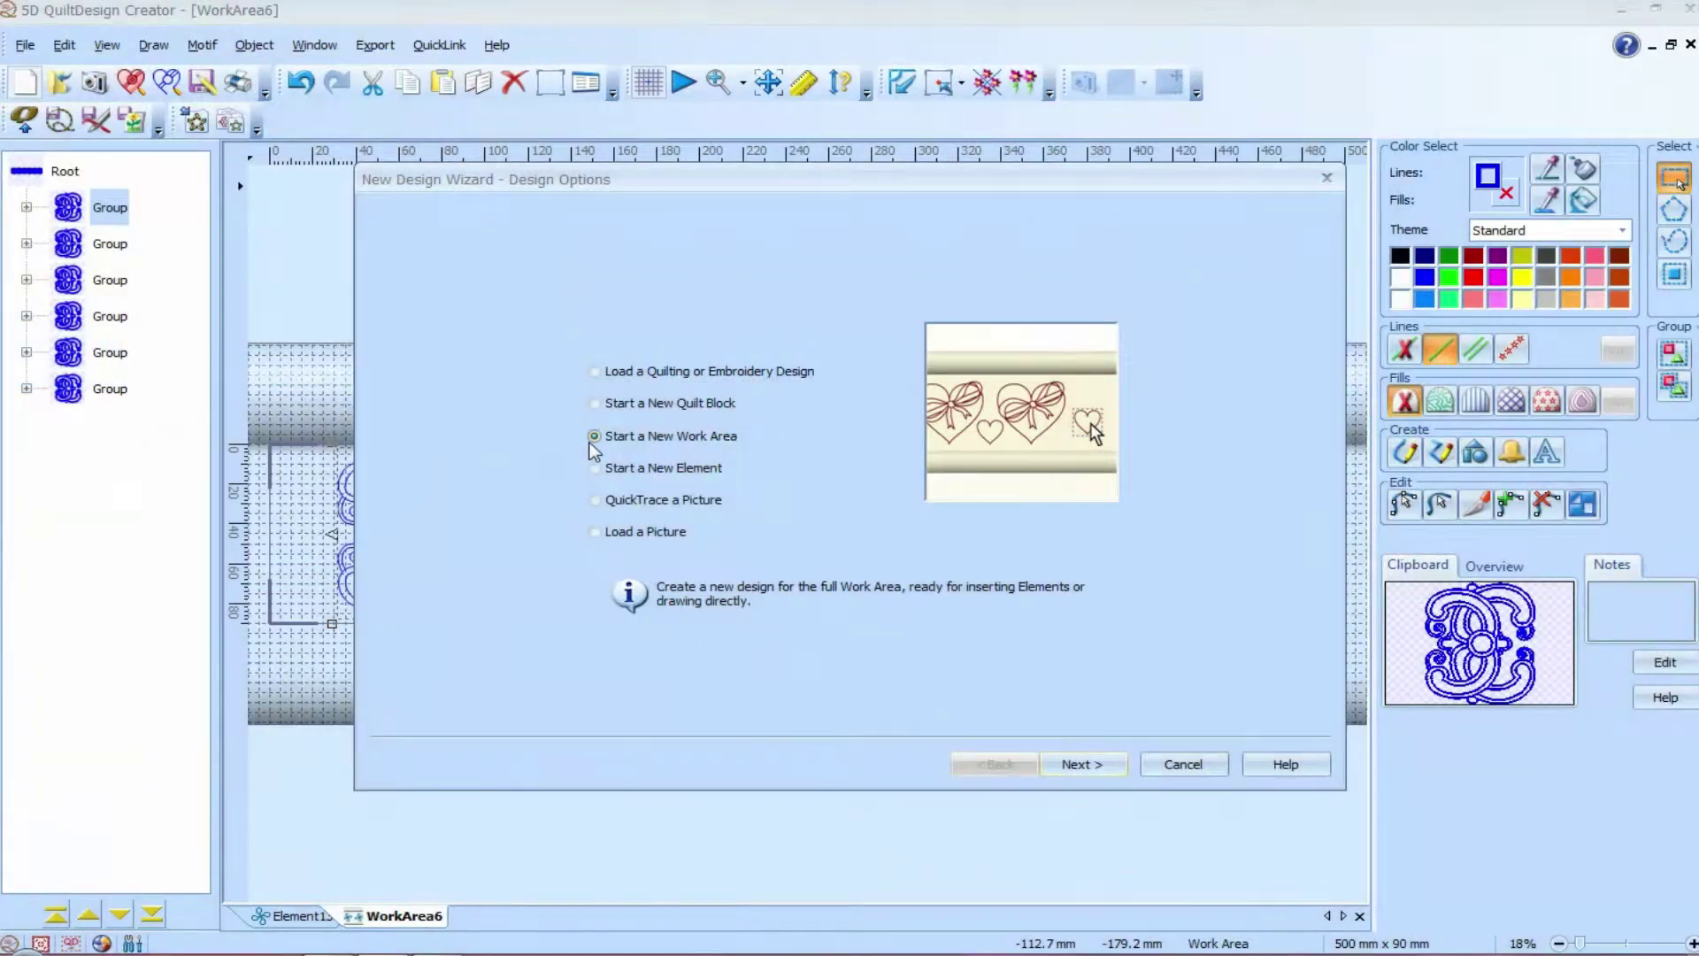
Step: Create a new blank element design, Element14, sized 100 x 100 mm
{"action": "left_click", "coordinate": [594, 468]}
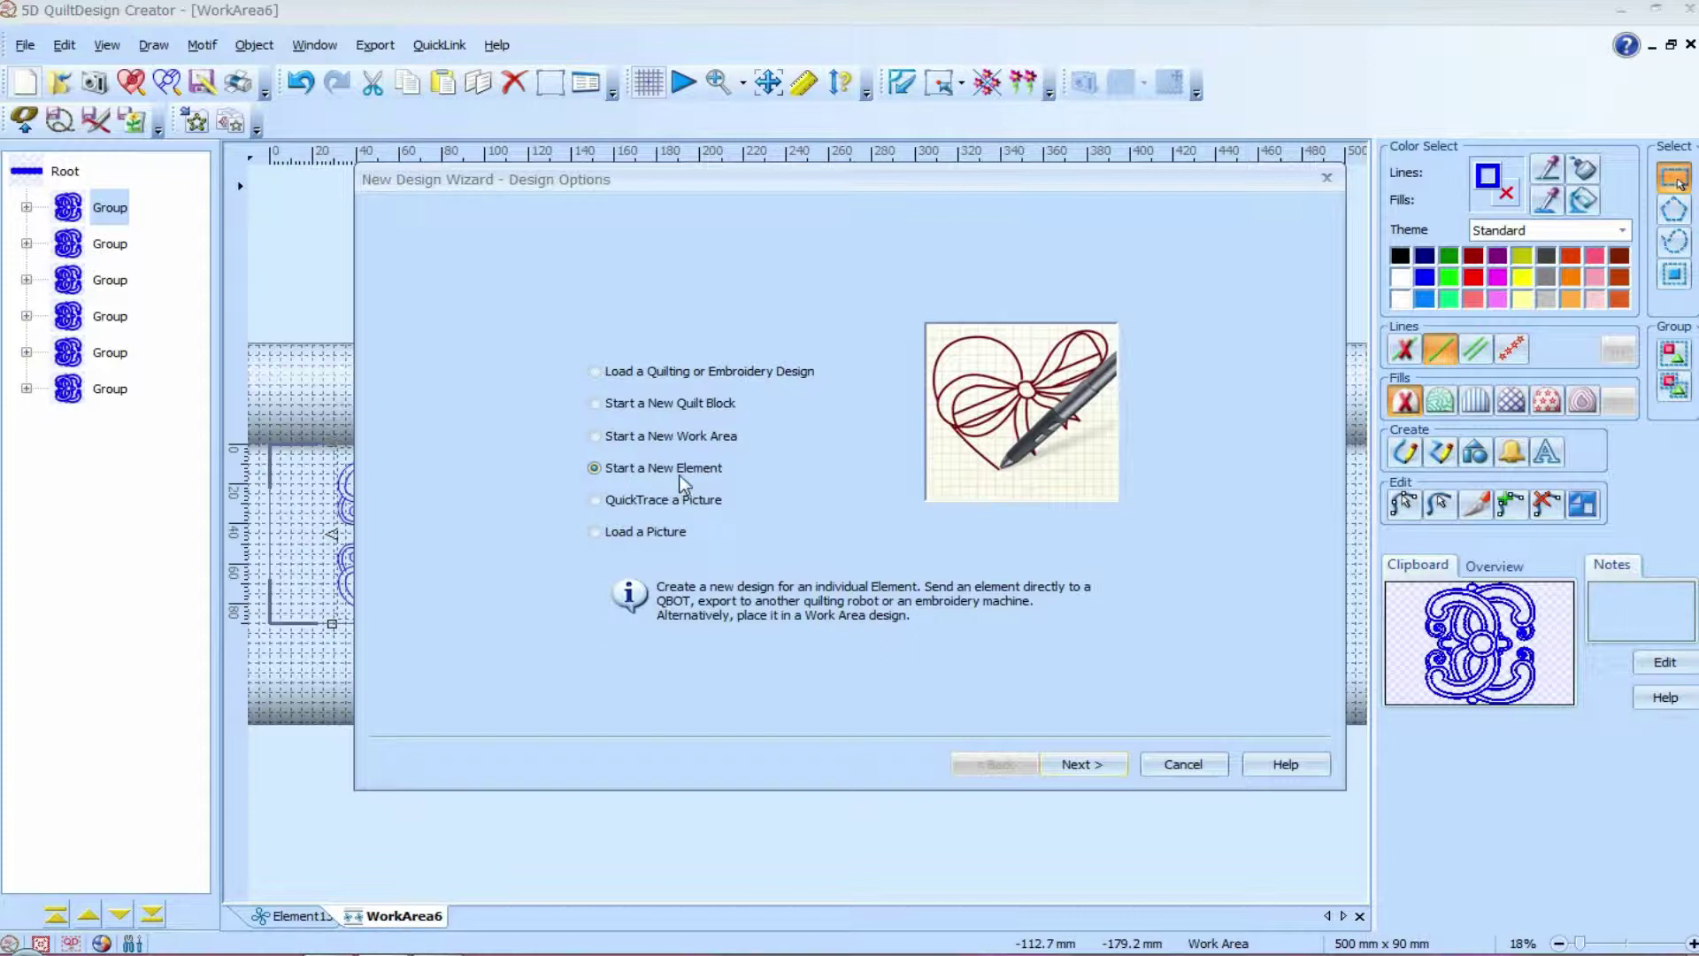
{"action": "left_click", "coordinate": [1096, 766]}
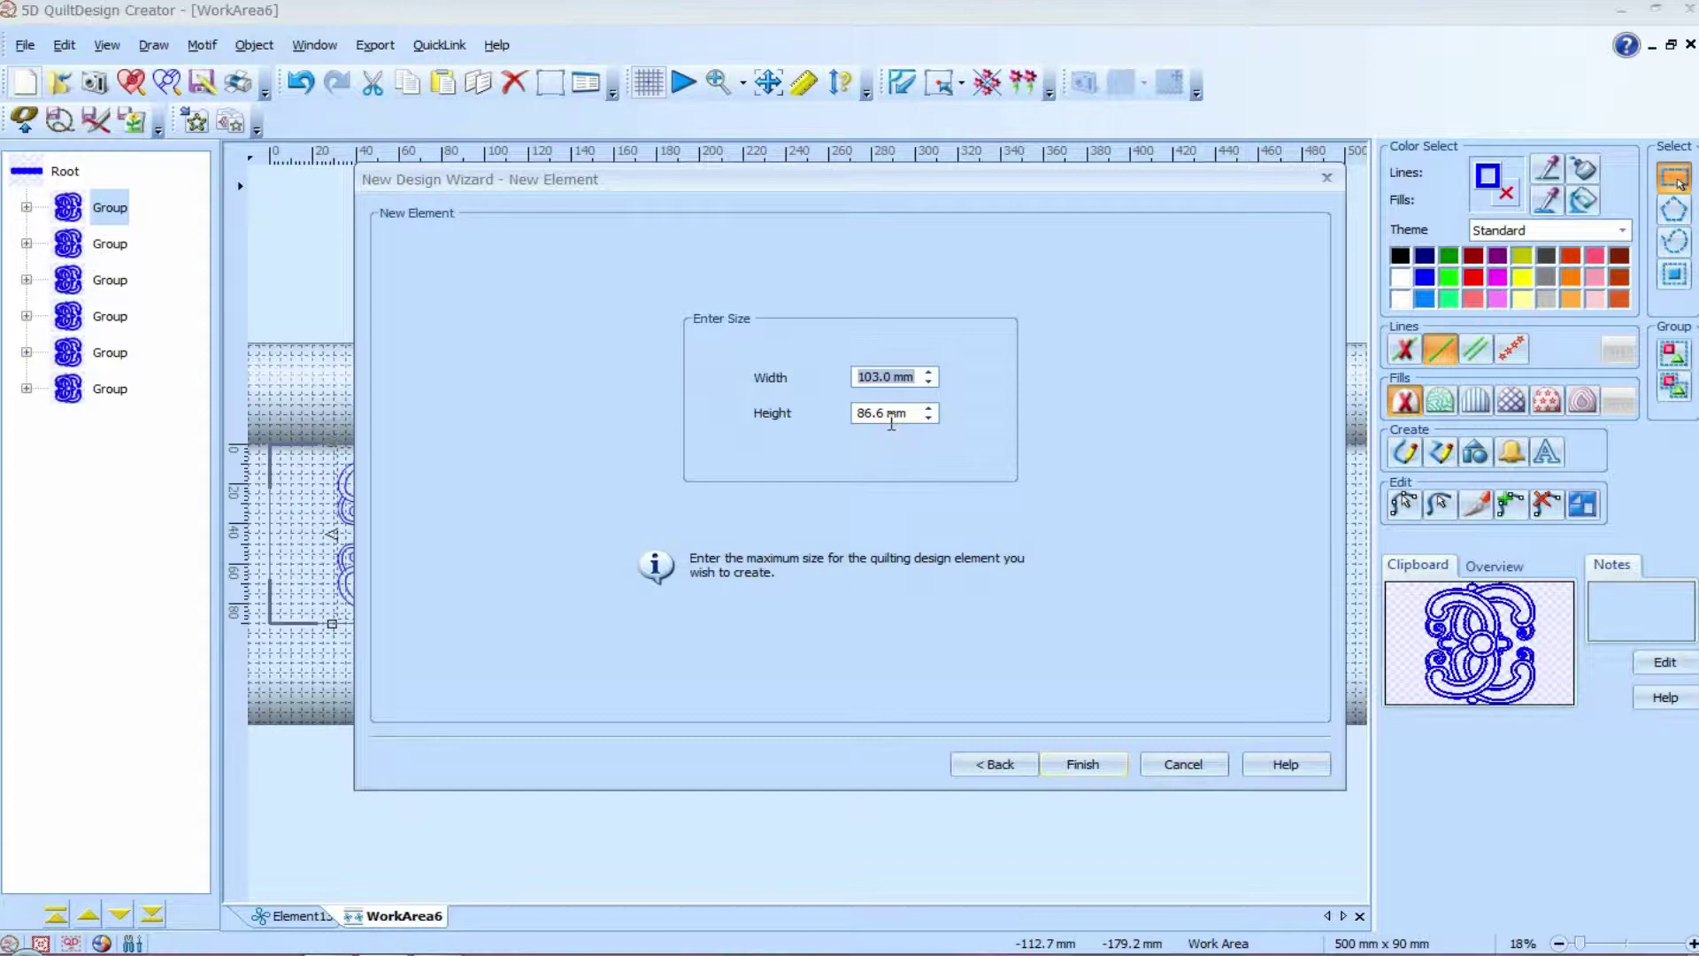
{"action": "type", "text": "100"}
{"action": "key", "text": "Tab"}
{"action": "type", "text": "10"}
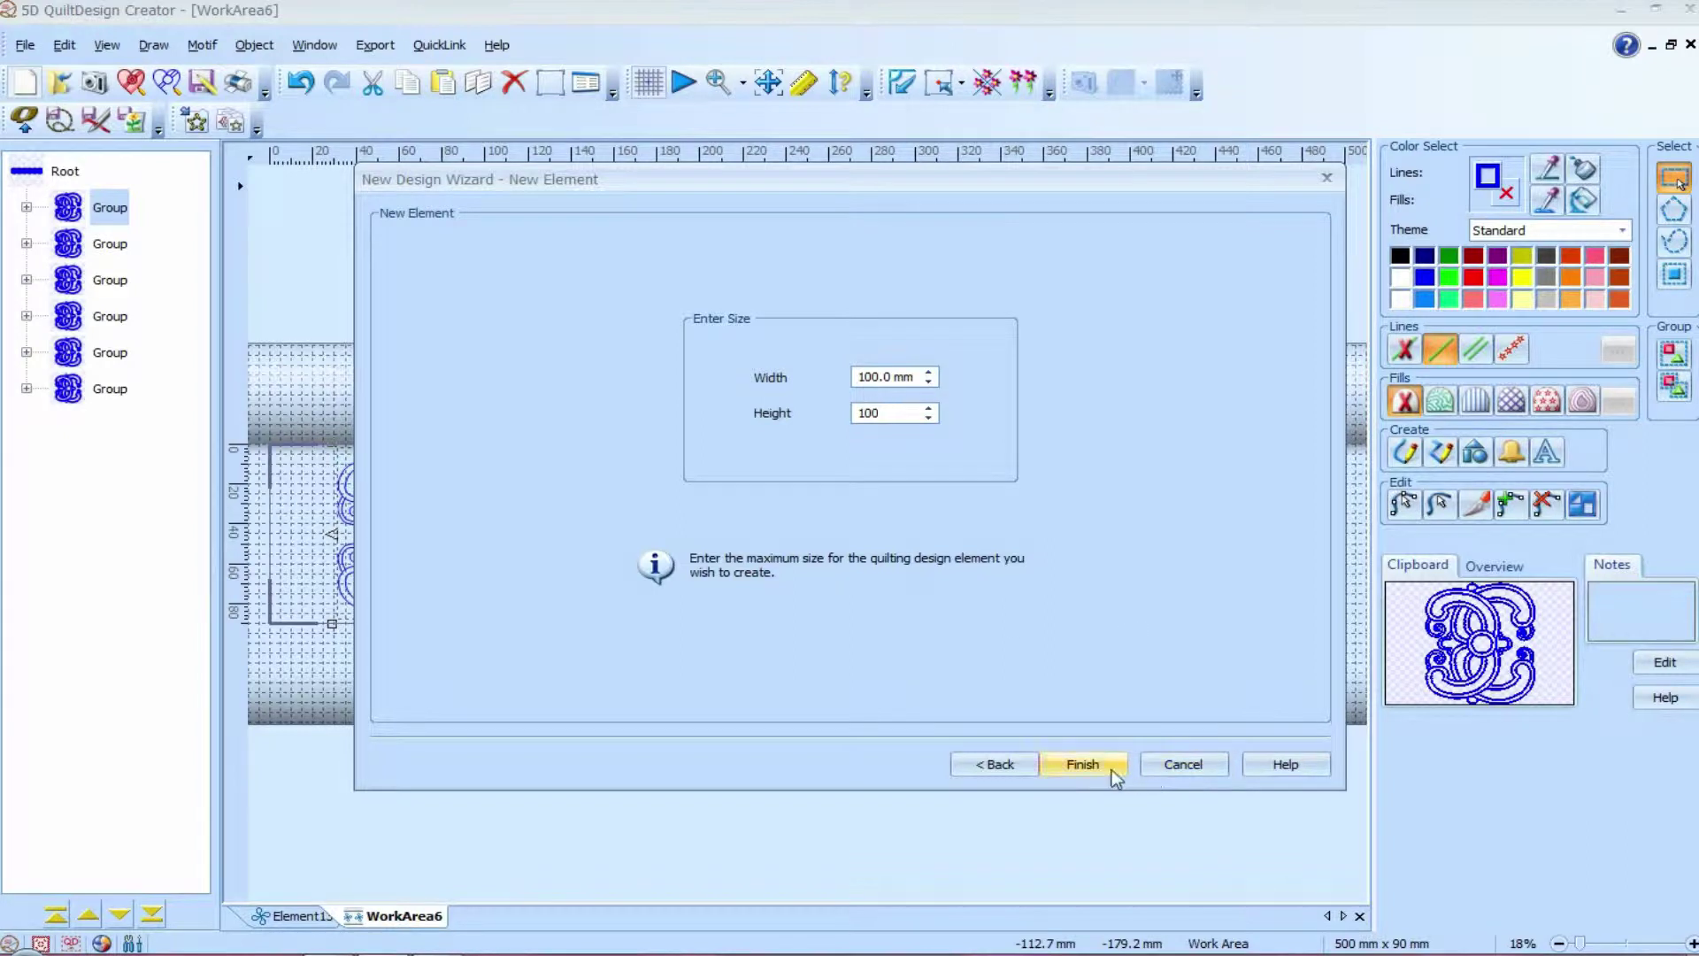
{"action": "left_click", "coordinate": [1083, 765]}
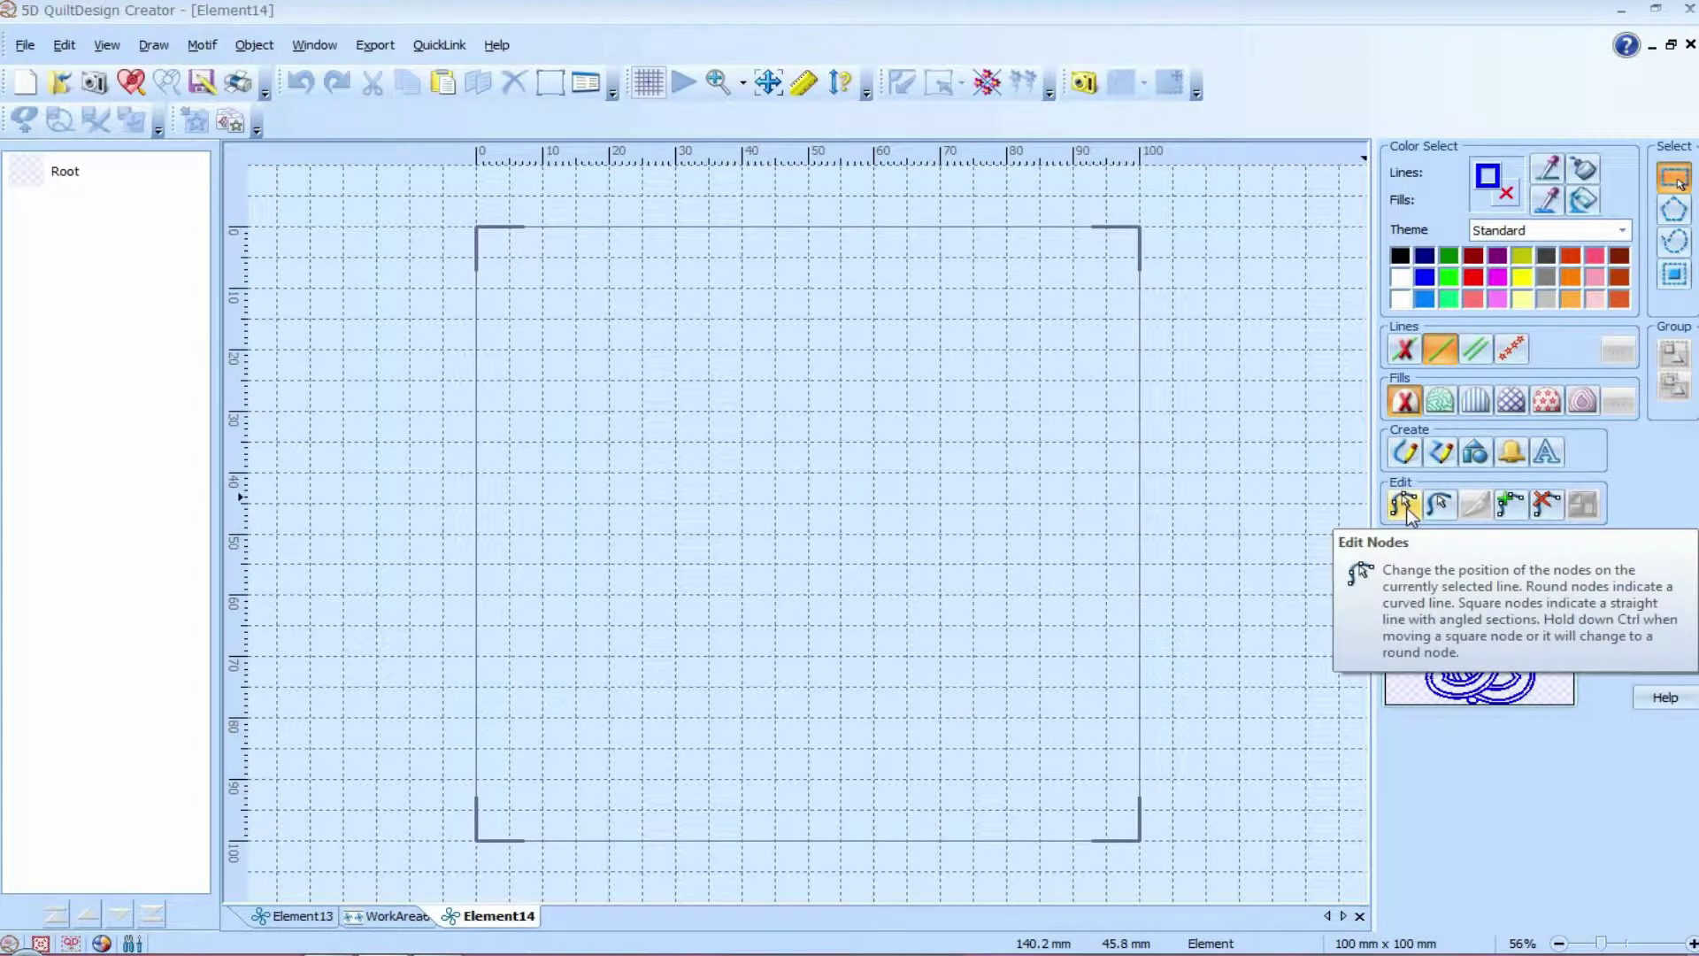
Step: Draw a red freehand wavy path in the upper left of Element14
{"action": "left_click", "coordinate": [1401, 456]}
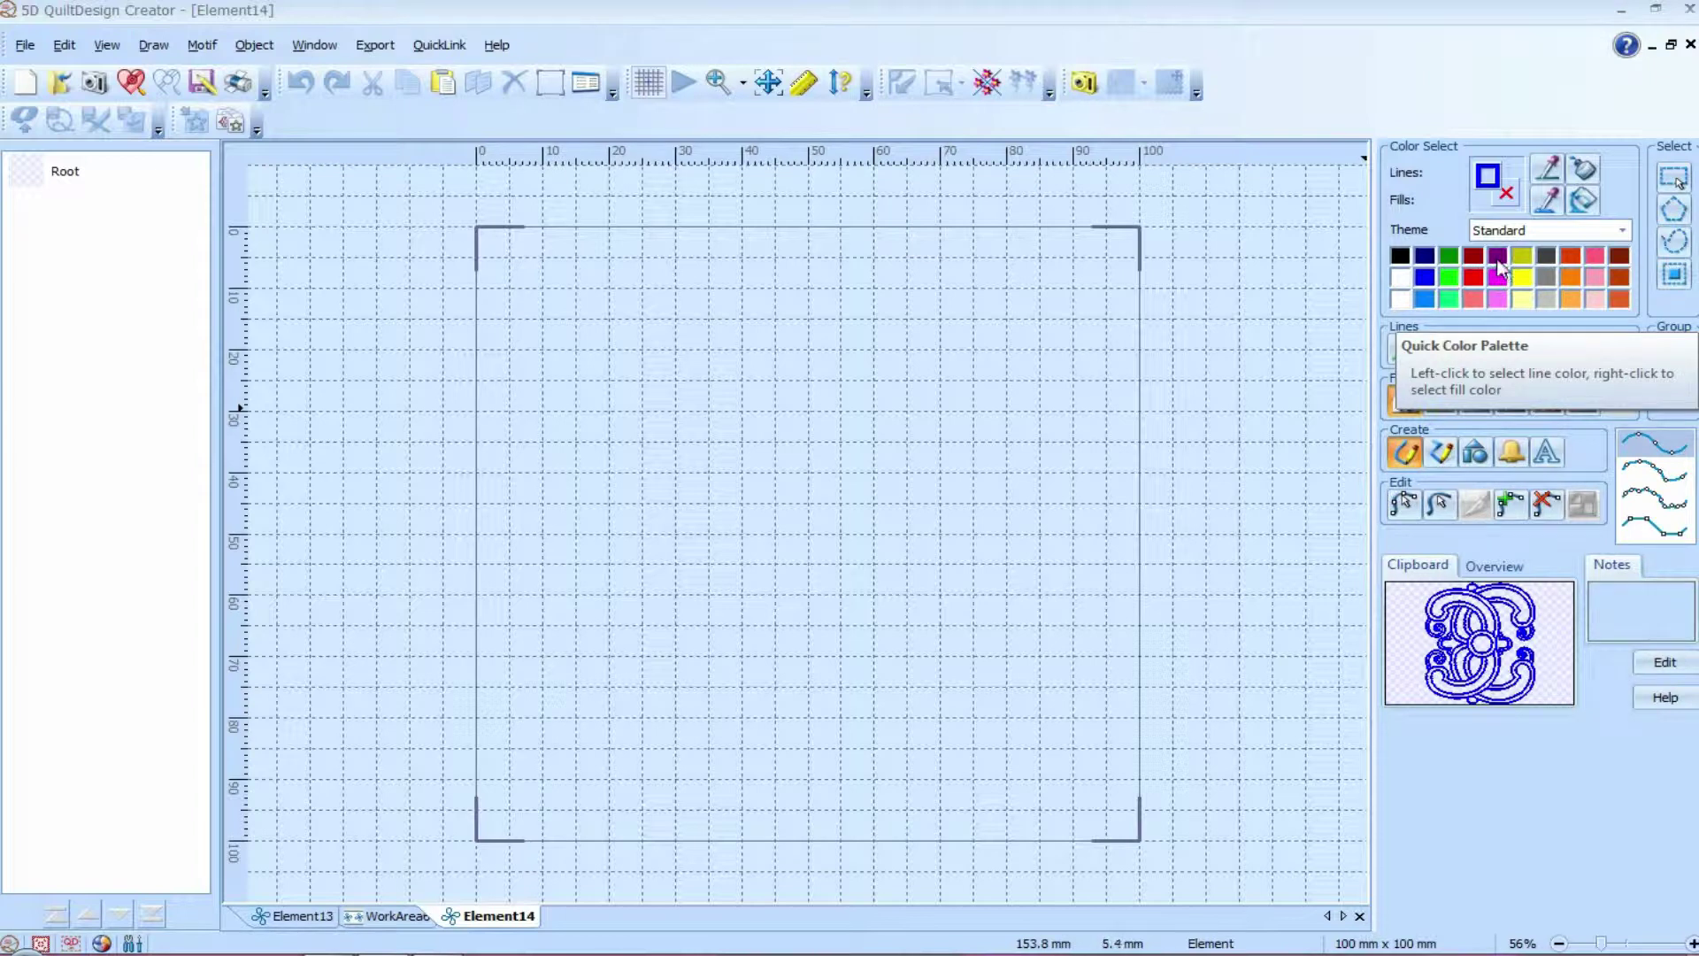
{"action": "left_click", "coordinate": [1475, 280]}
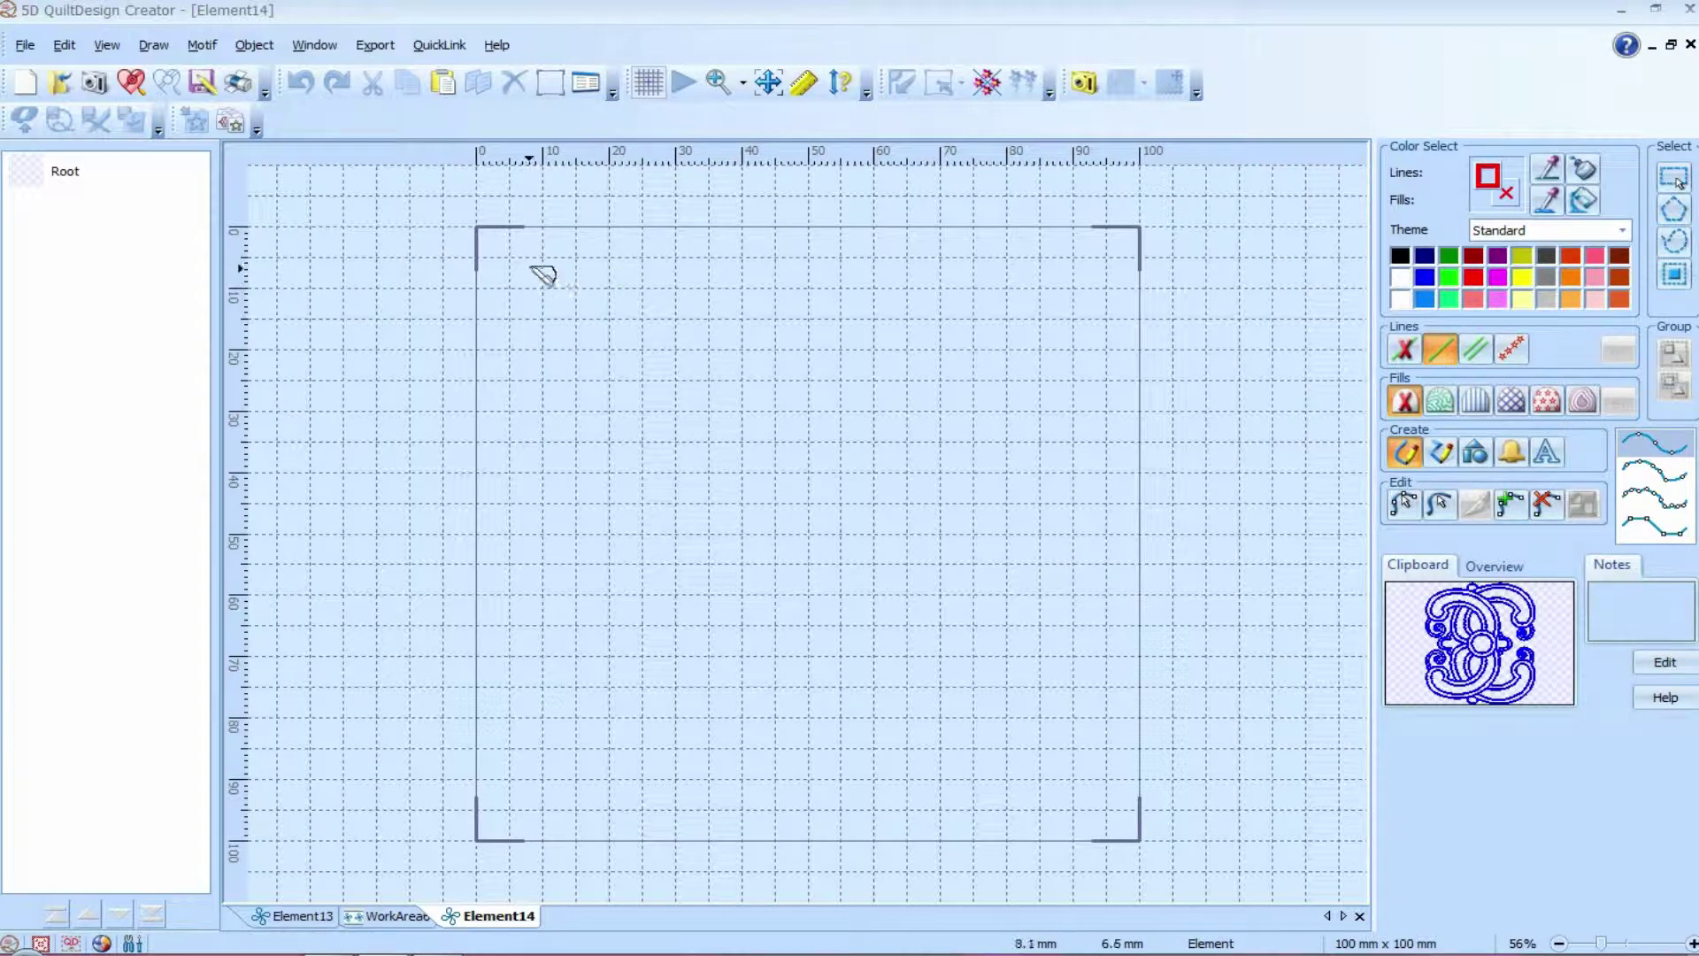
{"action": "mouse_move", "coordinate": [533, 293]}
{"action": "left_mouse_down"}
{"action": "mouse_move", "coordinate": [576, 307]}
{"action": "mouse_move", "coordinate": [558, 330]}
{"action": "mouse_move", "coordinate": [602, 328]}
{"action": "mouse_move", "coordinate": [555, 354]}
{"action": "mouse_move", "coordinate": [535, 315]}
{"action": "mouse_move", "coordinate": [509, 327]}
{"action": "mouse_move", "coordinate": [521, 365]}
{"action": "mouse_move", "coordinate": [542, 357]}
{"action": "mouse_move", "coordinate": [514, 382]}
{"action": "mouse_move", "coordinate": [520, 420]}
{"action": "mouse_move", "coordinate": [541, 427]}
{"action": "mouse_move", "coordinate": [560, 409]}
{"action": "mouse_move", "coordinate": [533, 394]}
{"action": "mouse_move", "coordinate": [559, 389]}
{"action": "mouse_move", "coordinate": [574, 429]}
{"action": "mouse_move", "coordinate": [599, 432]}
{"action": "mouse_move", "coordinate": [609, 416]}
{"action": "mouse_move", "coordinate": [614, 372]}
{"action": "left_mouse_up"}
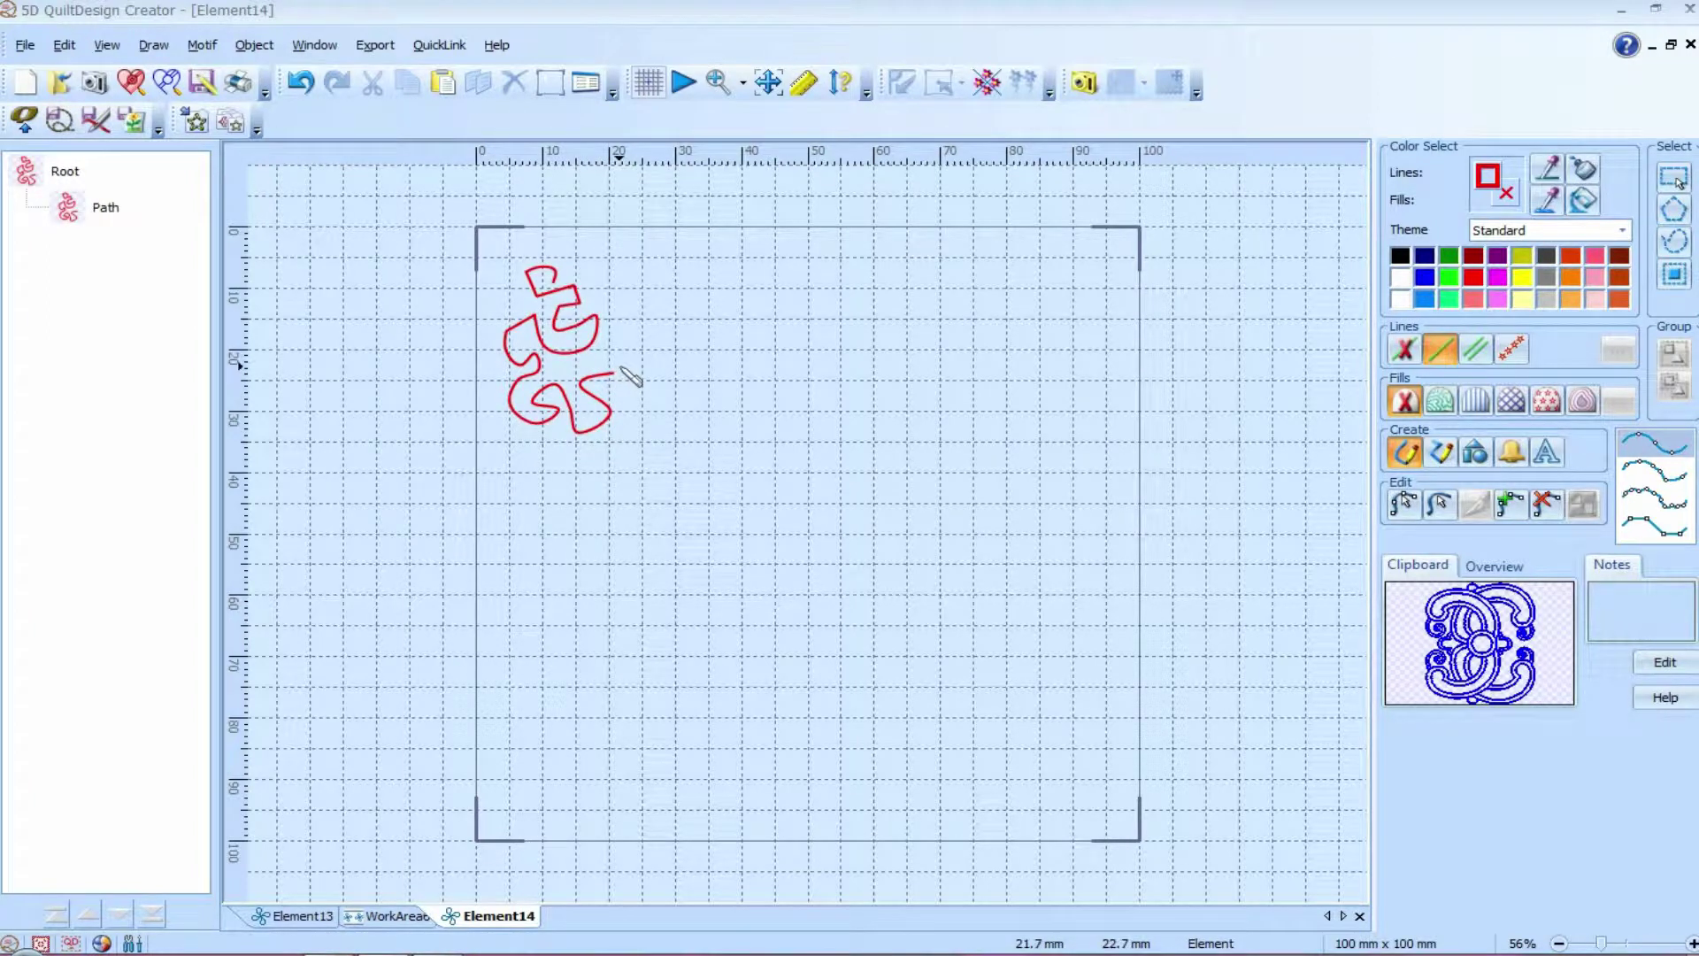
{"action": "key", "text": "Escape"}
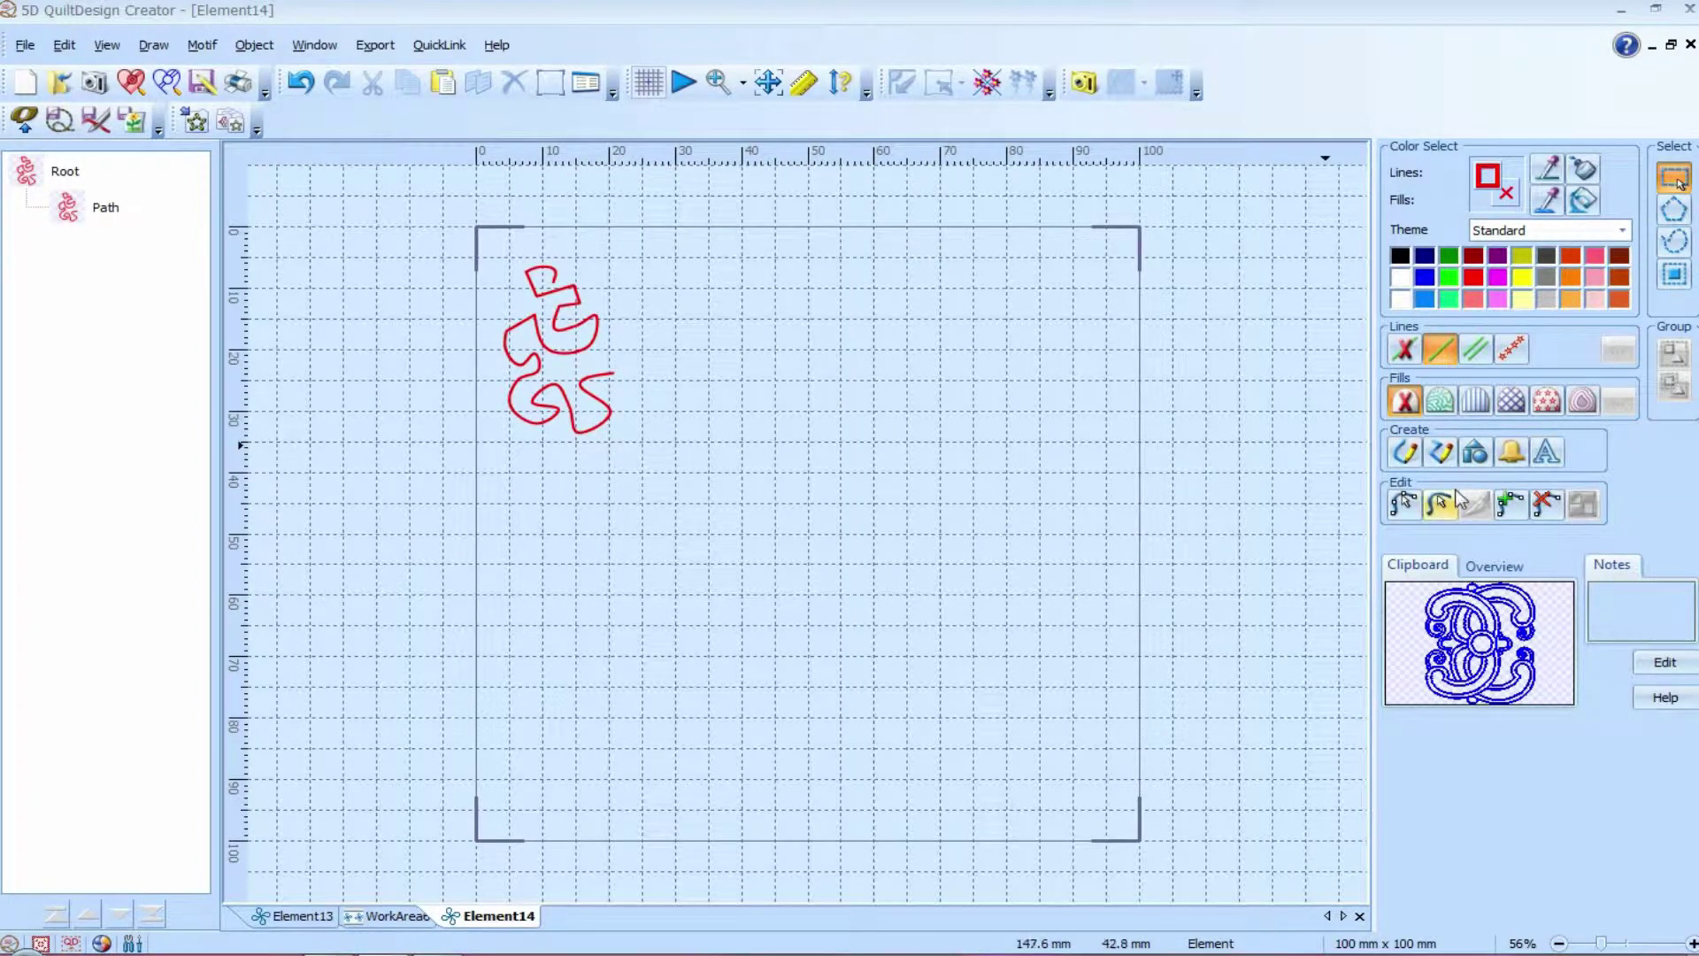
Step: Drag a lower-left node of the red squiggle to reshape its loop
{"action": "left_click", "coordinate": [1403, 506]}
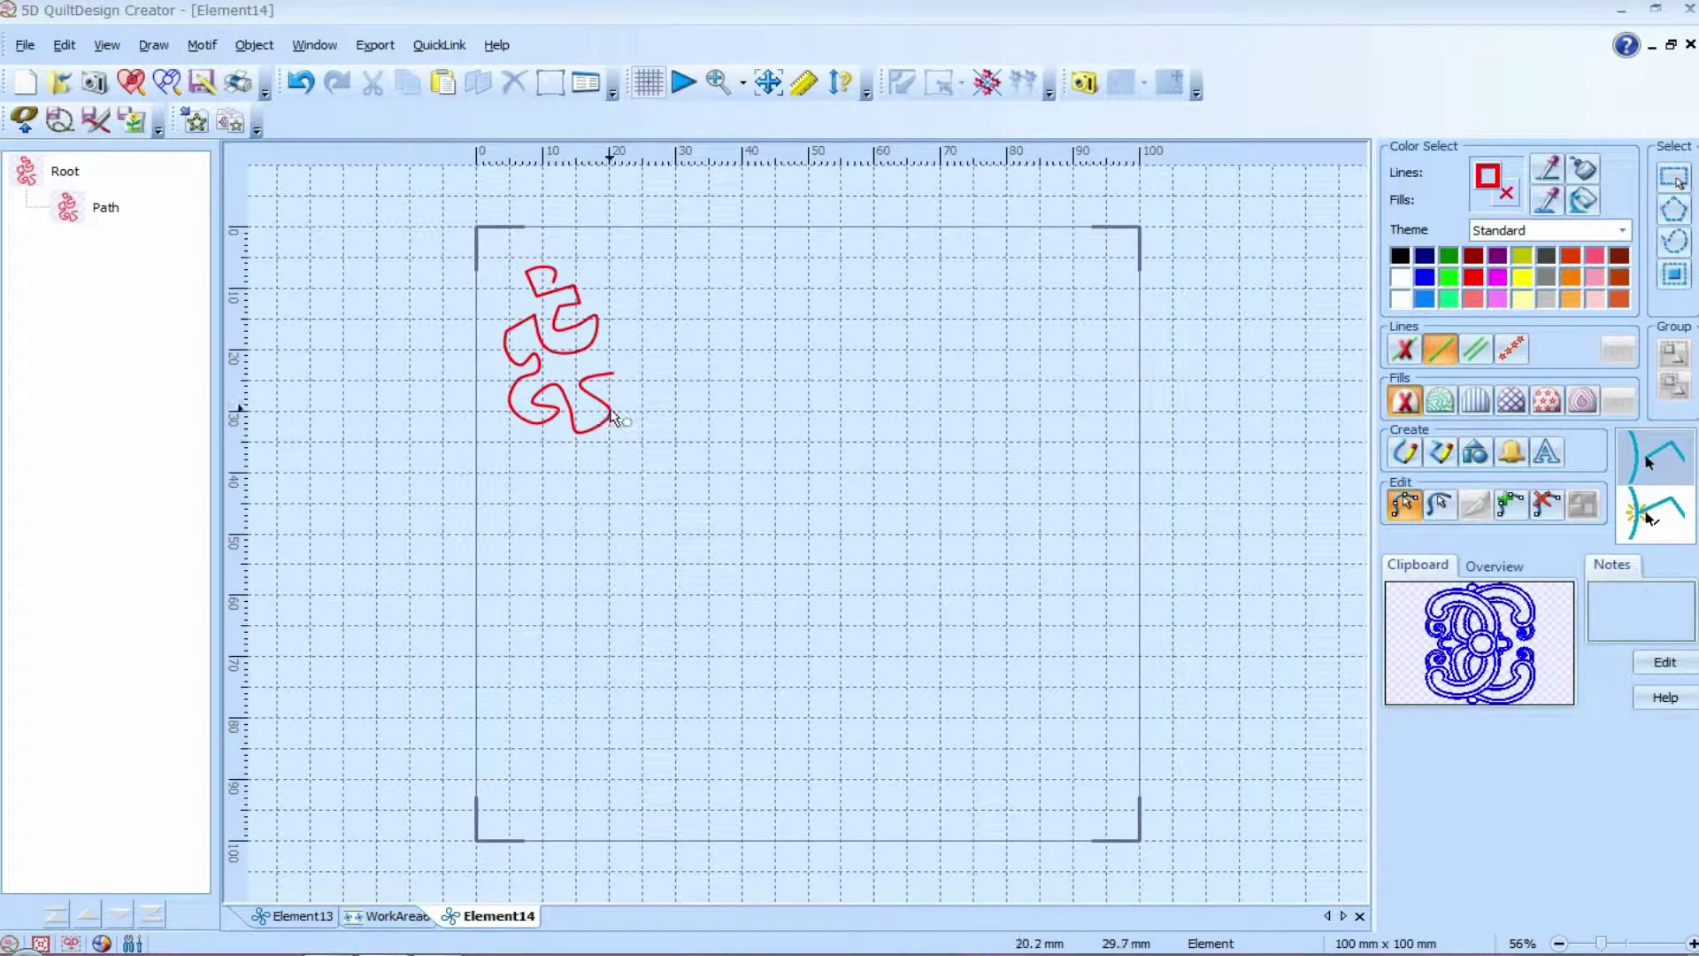
{"action": "left_click", "coordinate": [611, 415]}
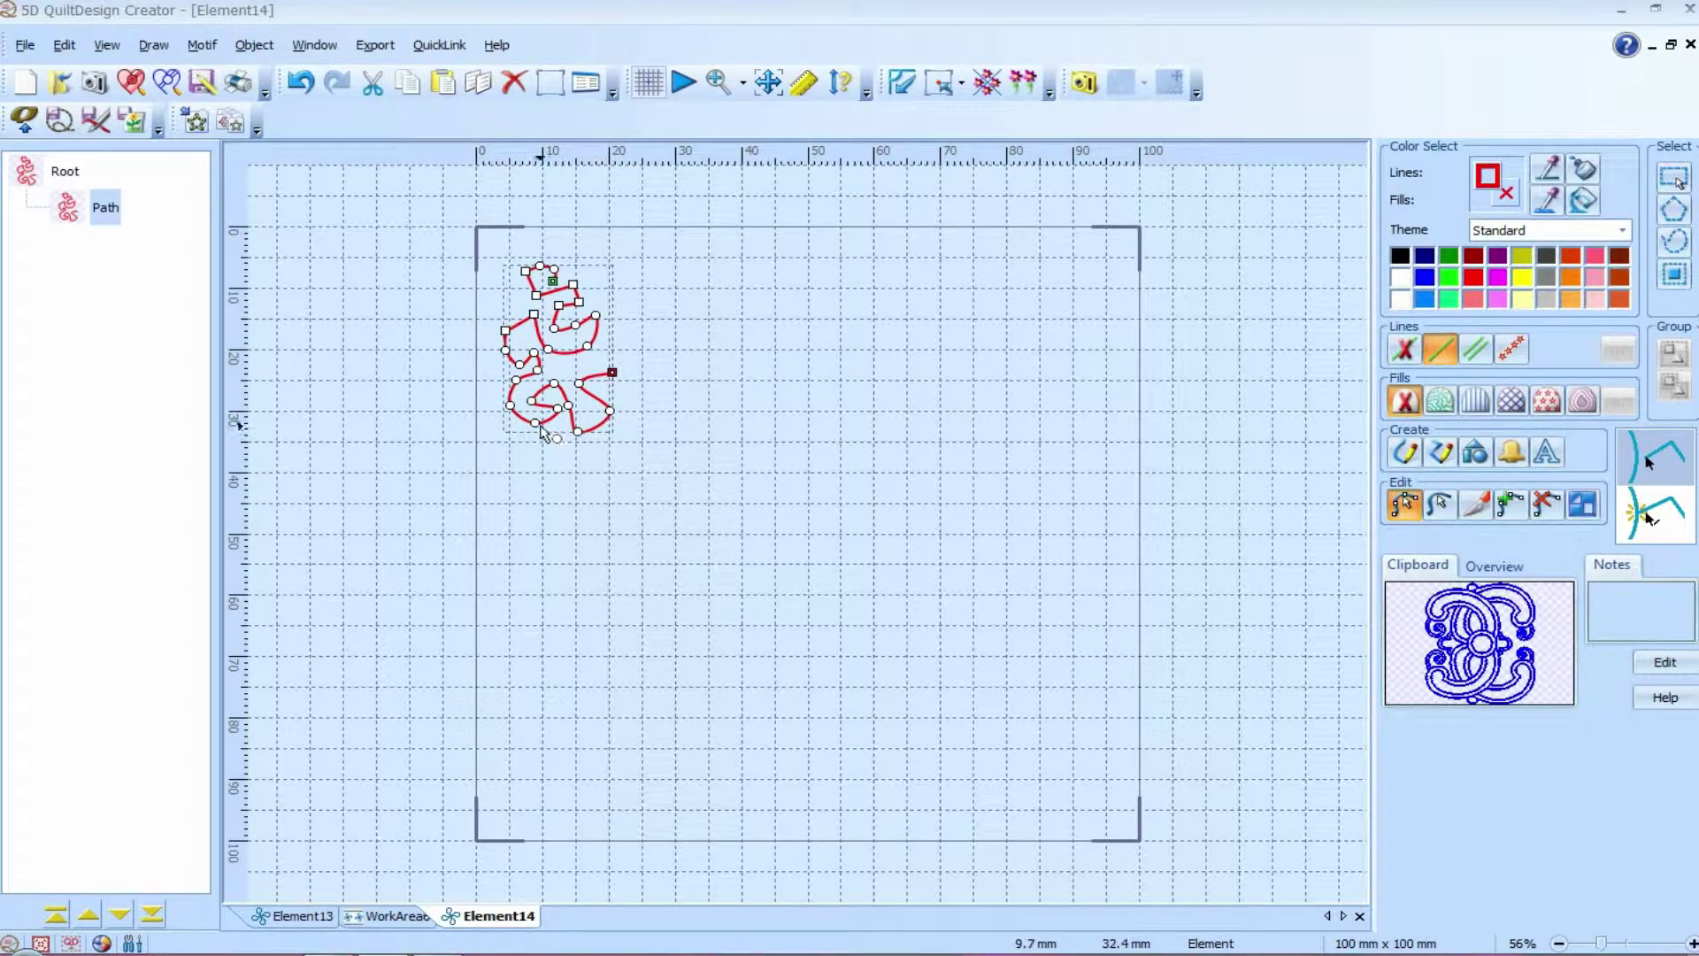
{"action": "left_click_drag", "start_coordinate": [539, 431], "coordinate": [498, 416]}
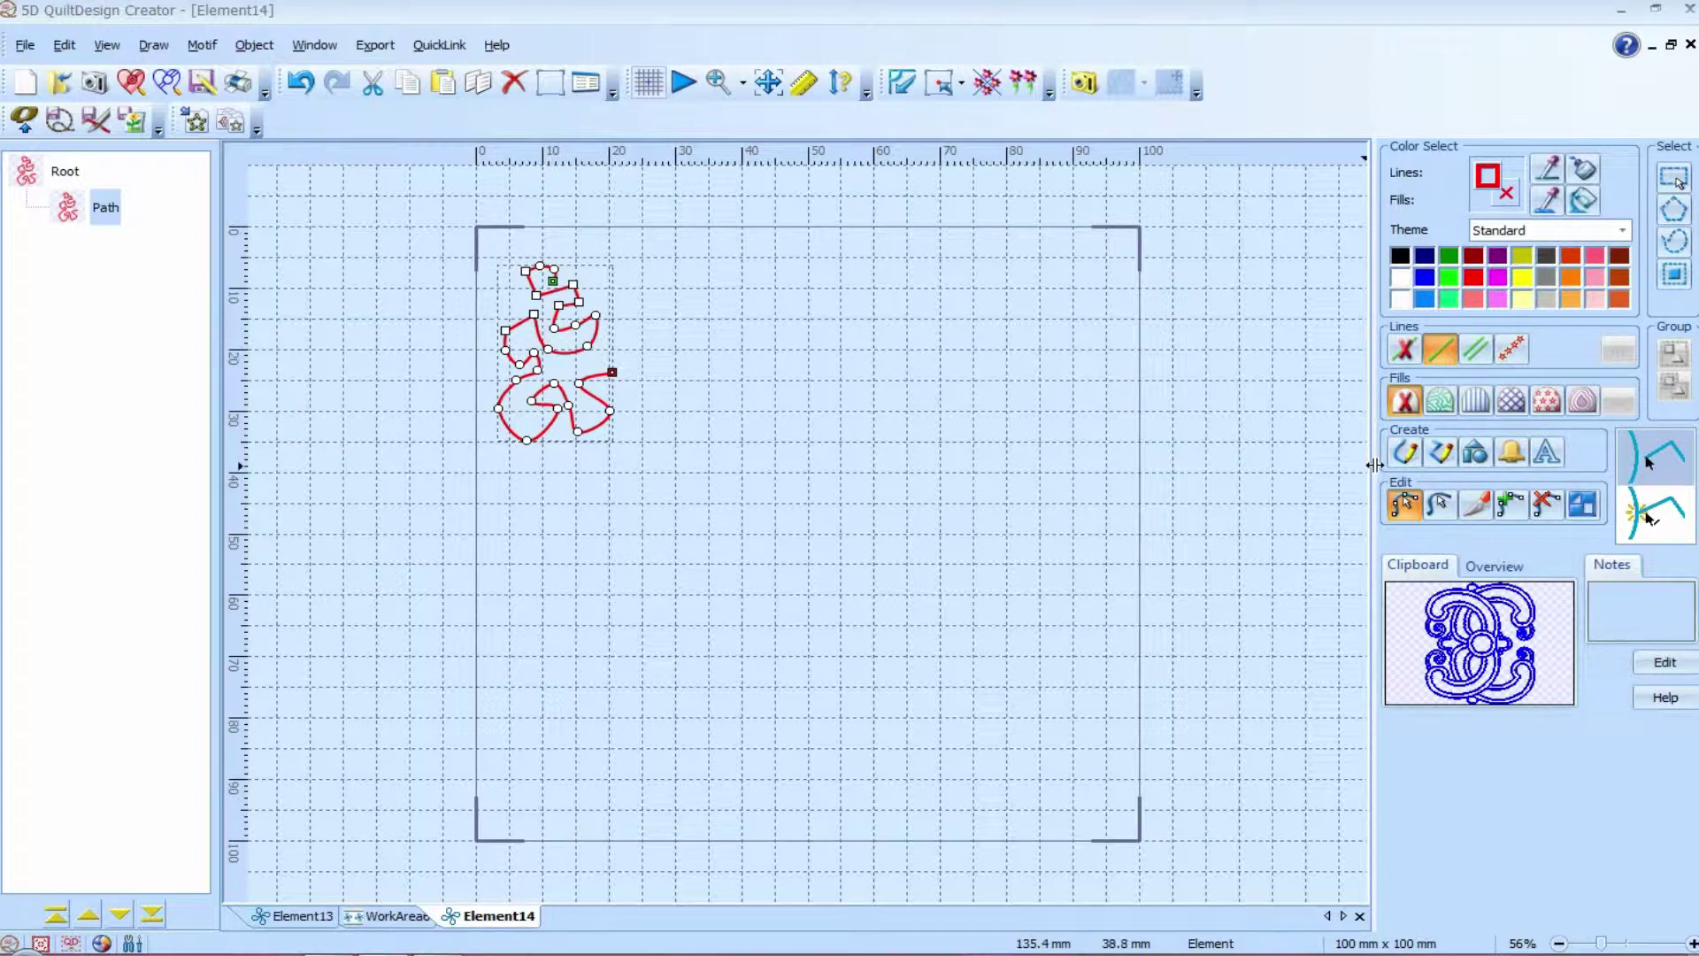
{"action": "left_click", "coordinate": [1405, 452]}
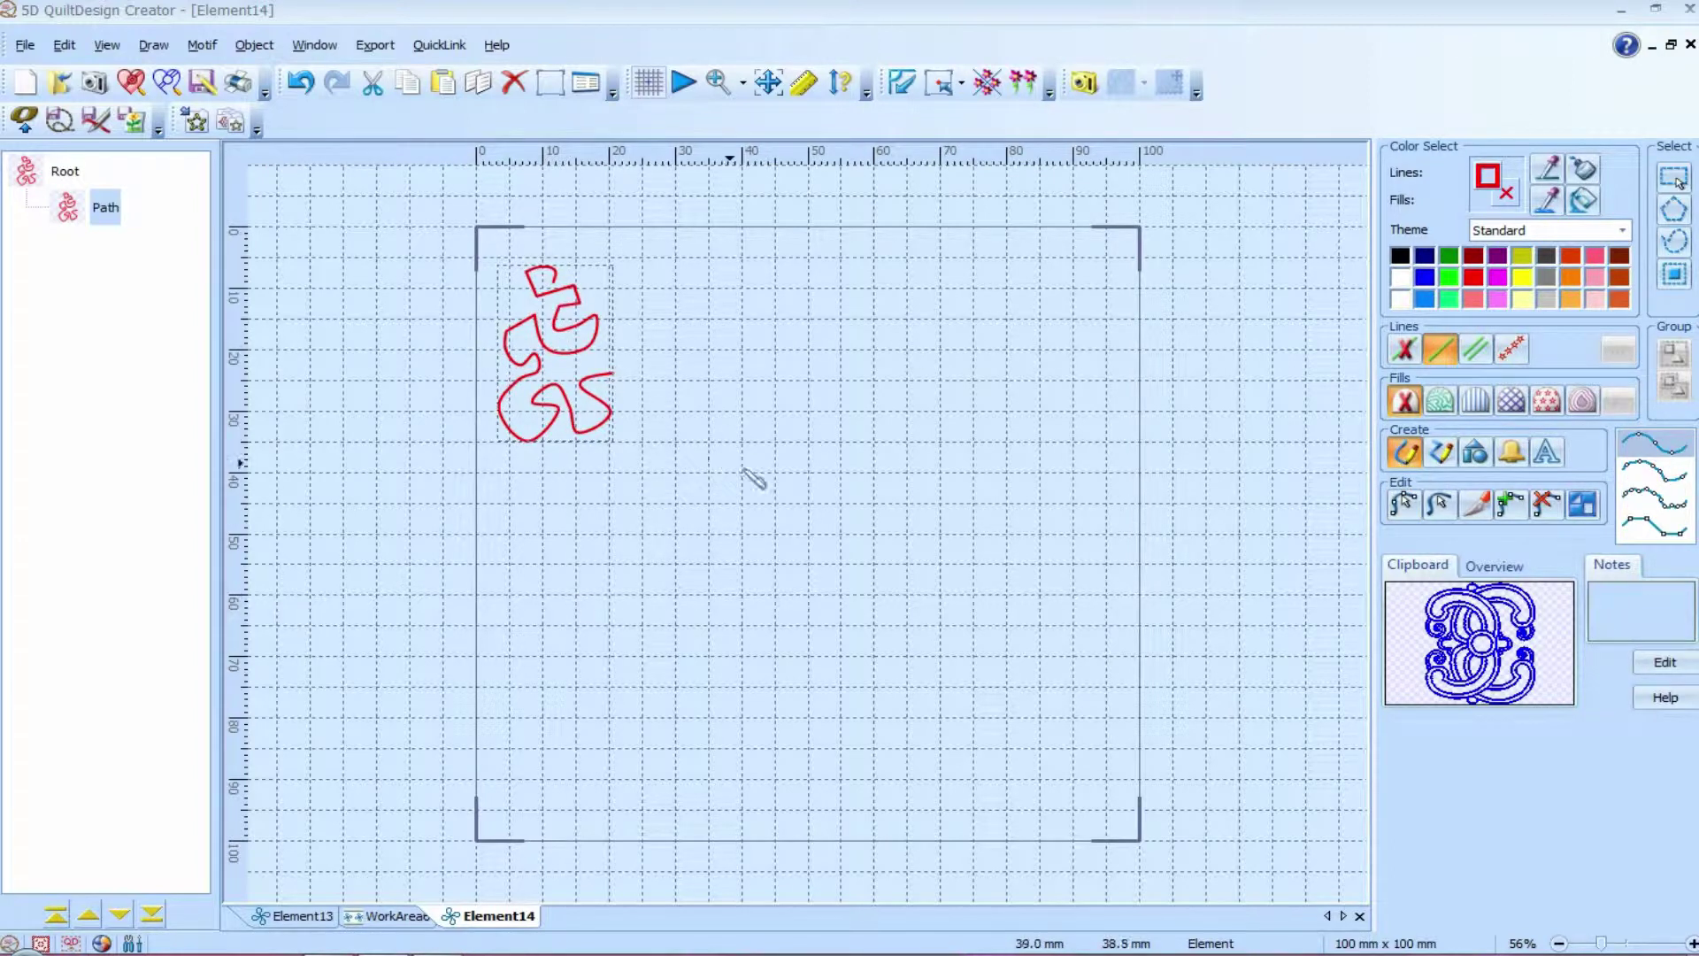
Step: Draw a second red freehand cursive stroke across Element14
{"action": "mouse_move", "coordinate": [692, 441]}
{"action": "left_mouse_down"}
{"action": "mouse_move", "coordinate": [743, 427]}
{"action": "mouse_move", "coordinate": [770, 375]}
{"action": "mouse_move", "coordinate": [761, 350]}
{"action": "mouse_move", "coordinate": [758, 450]}
{"action": "mouse_move", "coordinate": [708, 403]}
{"action": "mouse_move", "coordinate": [742, 442]}
{"action": "mouse_move", "coordinate": [782, 444]}
{"action": "mouse_move", "coordinate": [789, 417]}
{"action": "mouse_move", "coordinate": [788, 441]}
{"action": "mouse_move", "coordinate": [815, 448]}
{"action": "mouse_move", "coordinate": [818, 428]}
{"action": "mouse_move", "coordinate": [831, 446]}
{"action": "mouse_move", "coordinate": [862, 441]}
{"action": "mouse_move", "coordinate": [870, 412]}
{"action": "mouse_move", "coordinate": [859, 440]}
{"action": "mouse_move", "coordinate": [888, 451]}
{"action": "mouse_move", "coordinate": [904, 416]}
{"action": "left_mouse_up"}
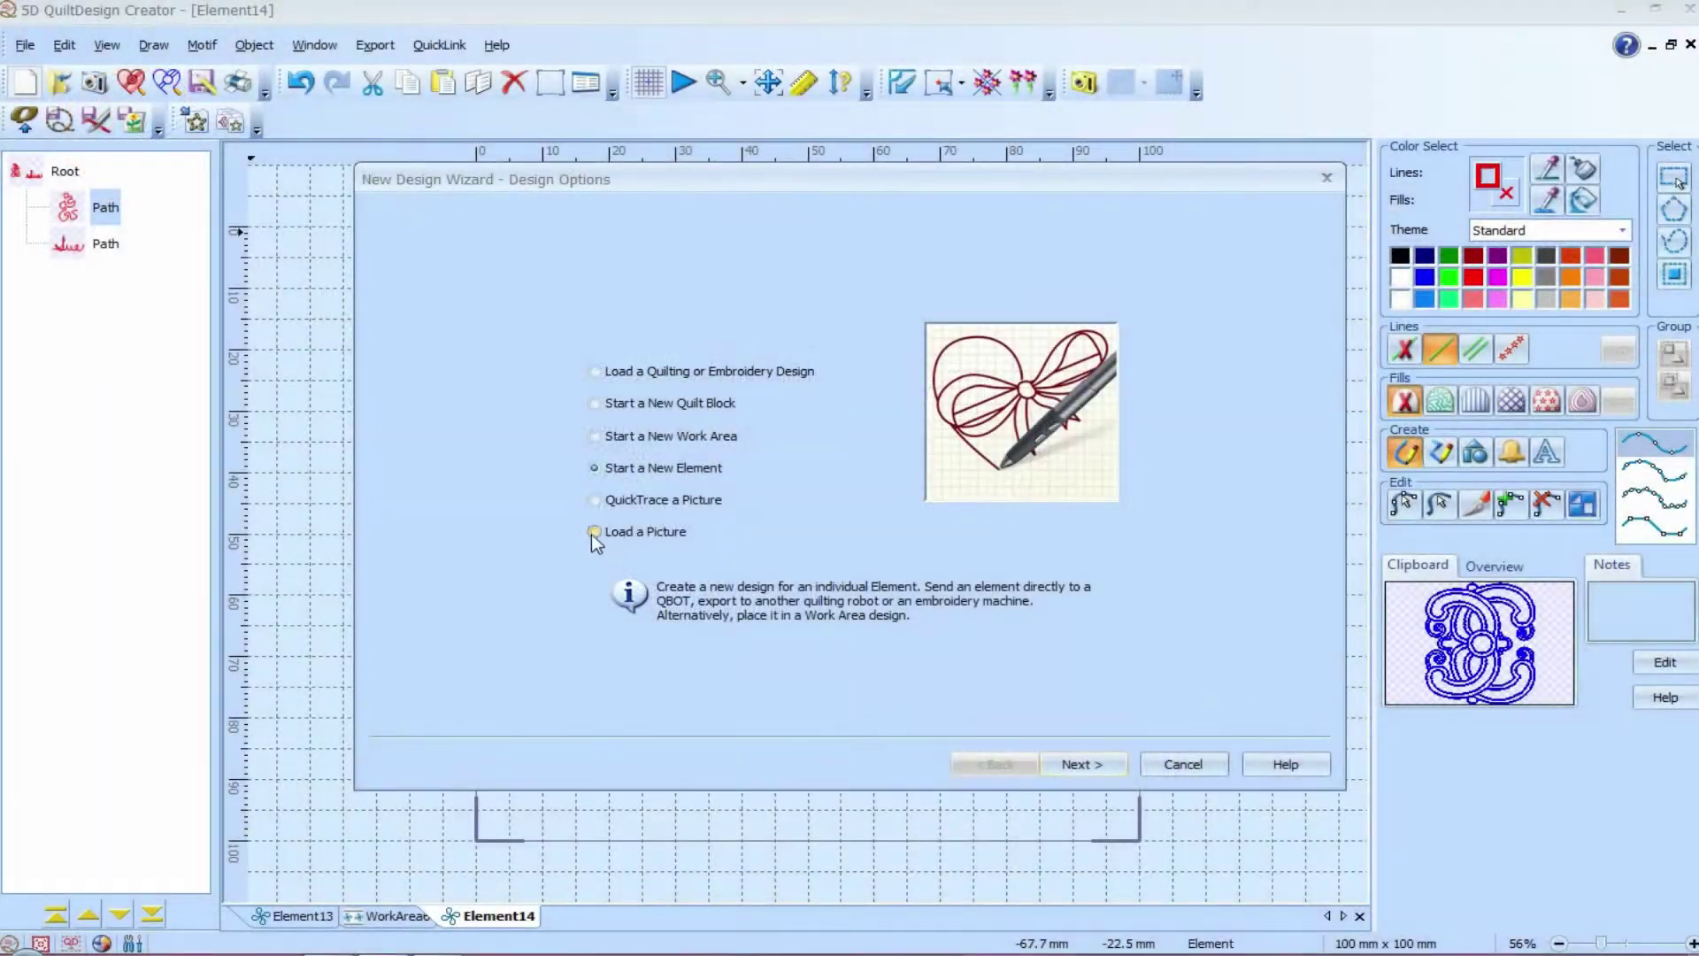
Step: Create Element15 with triumph_original.png as a faded 103 x 66 mm background picture
{"action": "left_click", "coordinate": [593, 532]}
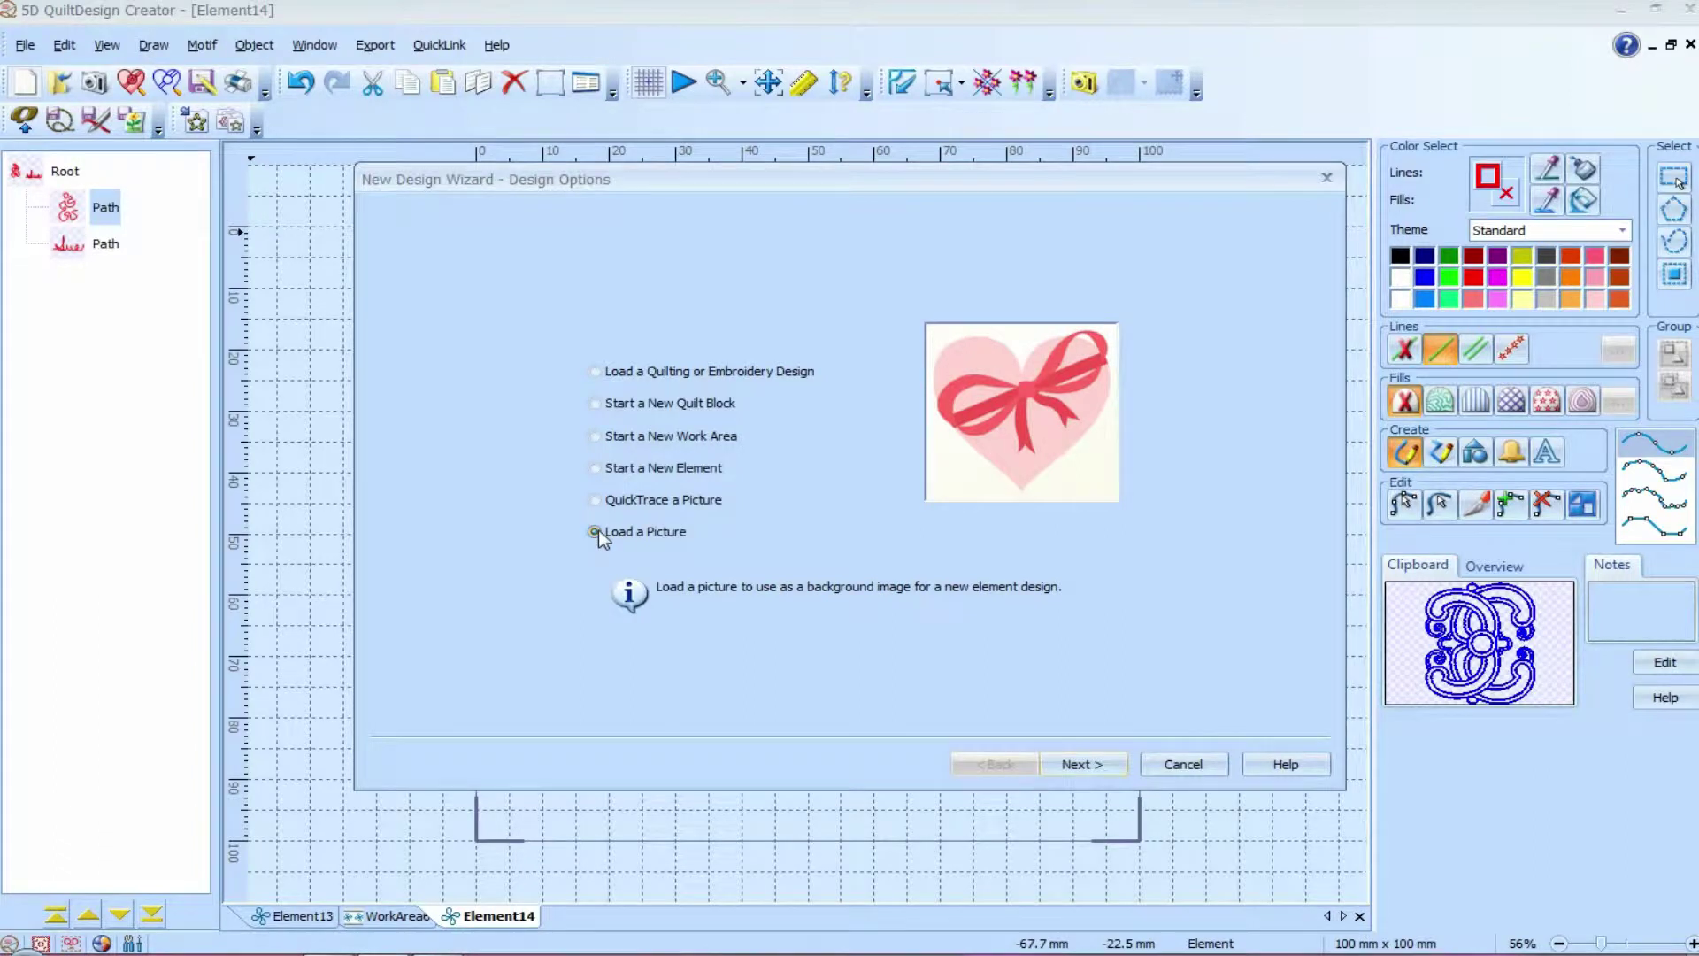
{"action": "left_click", "coordinate": [1083, 765]}
{"action": "left_click", "coordinate": [459, 322]}
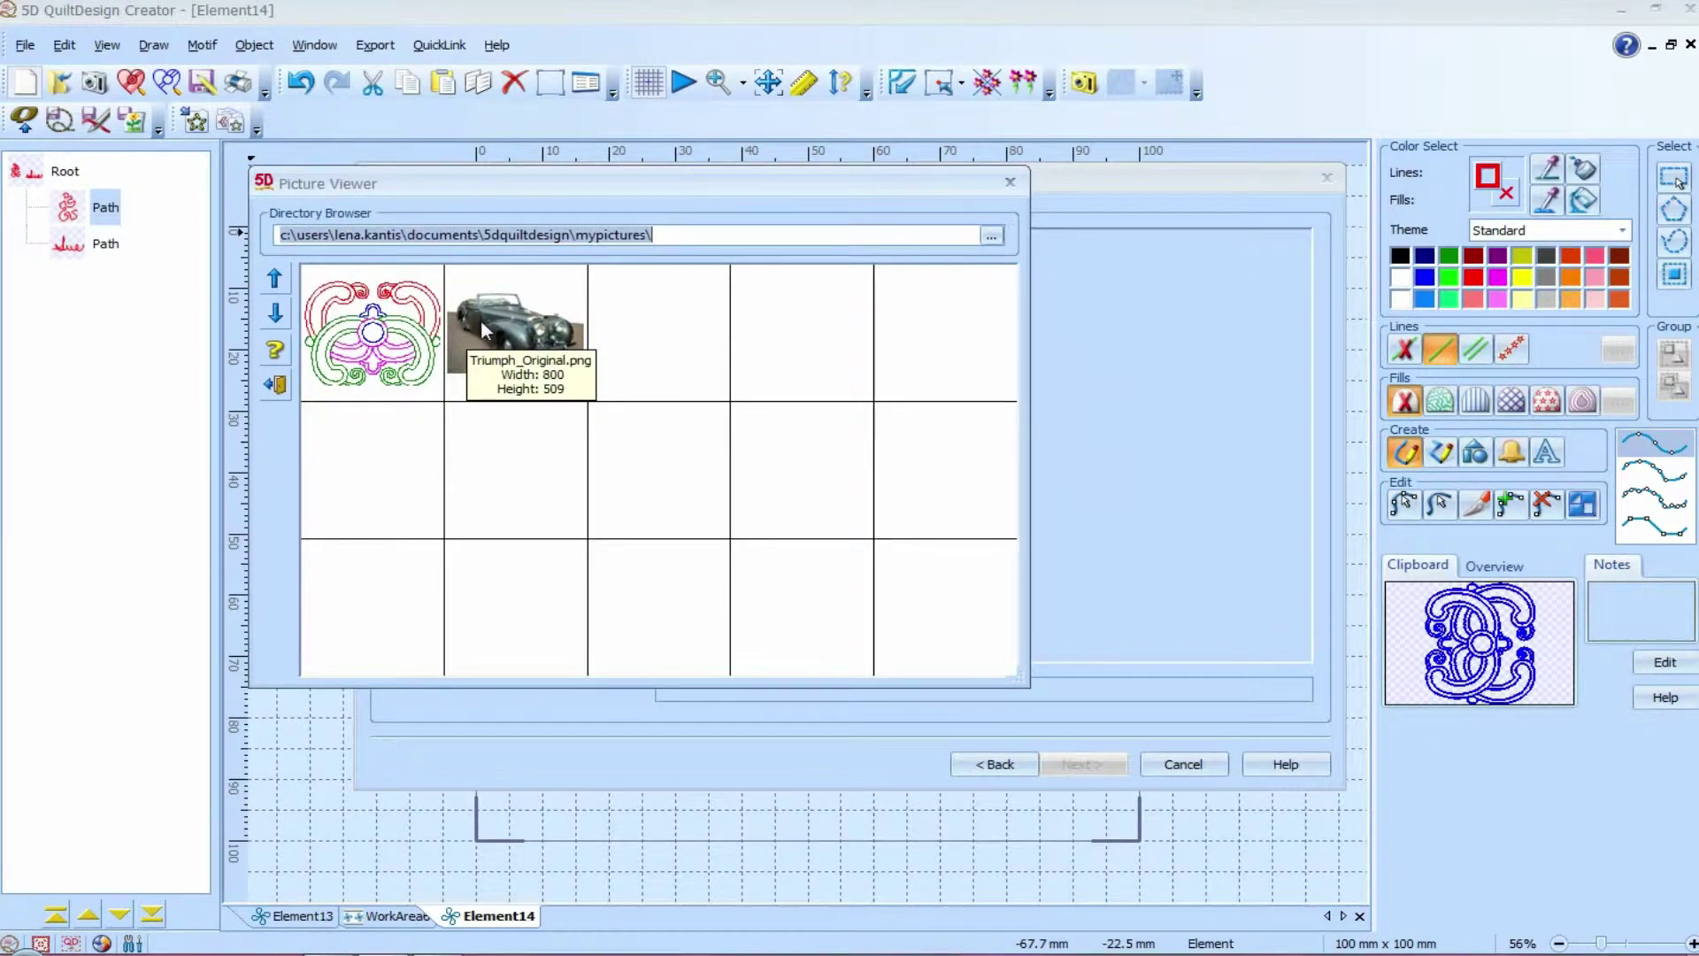
{"action": "double_click", "coordinate": [530, 356]}
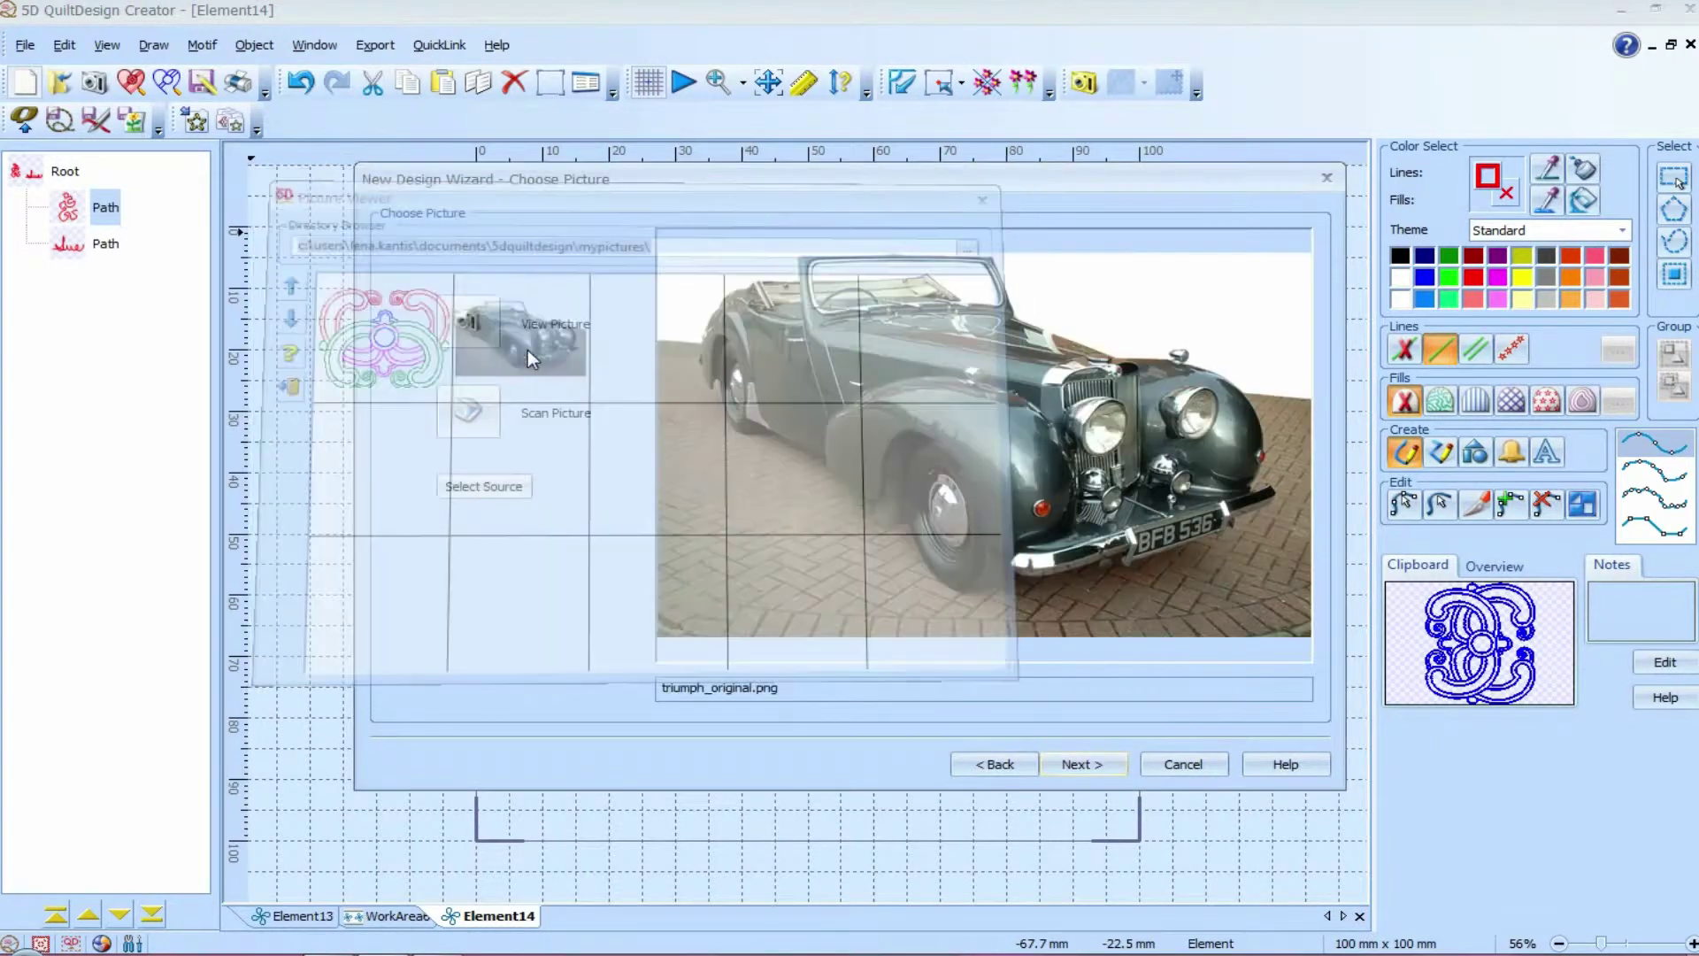
{"action": "left_click", "coordinate": [1095, 766]}
{"action": "left_click", "coordinate": [1097, 767]}
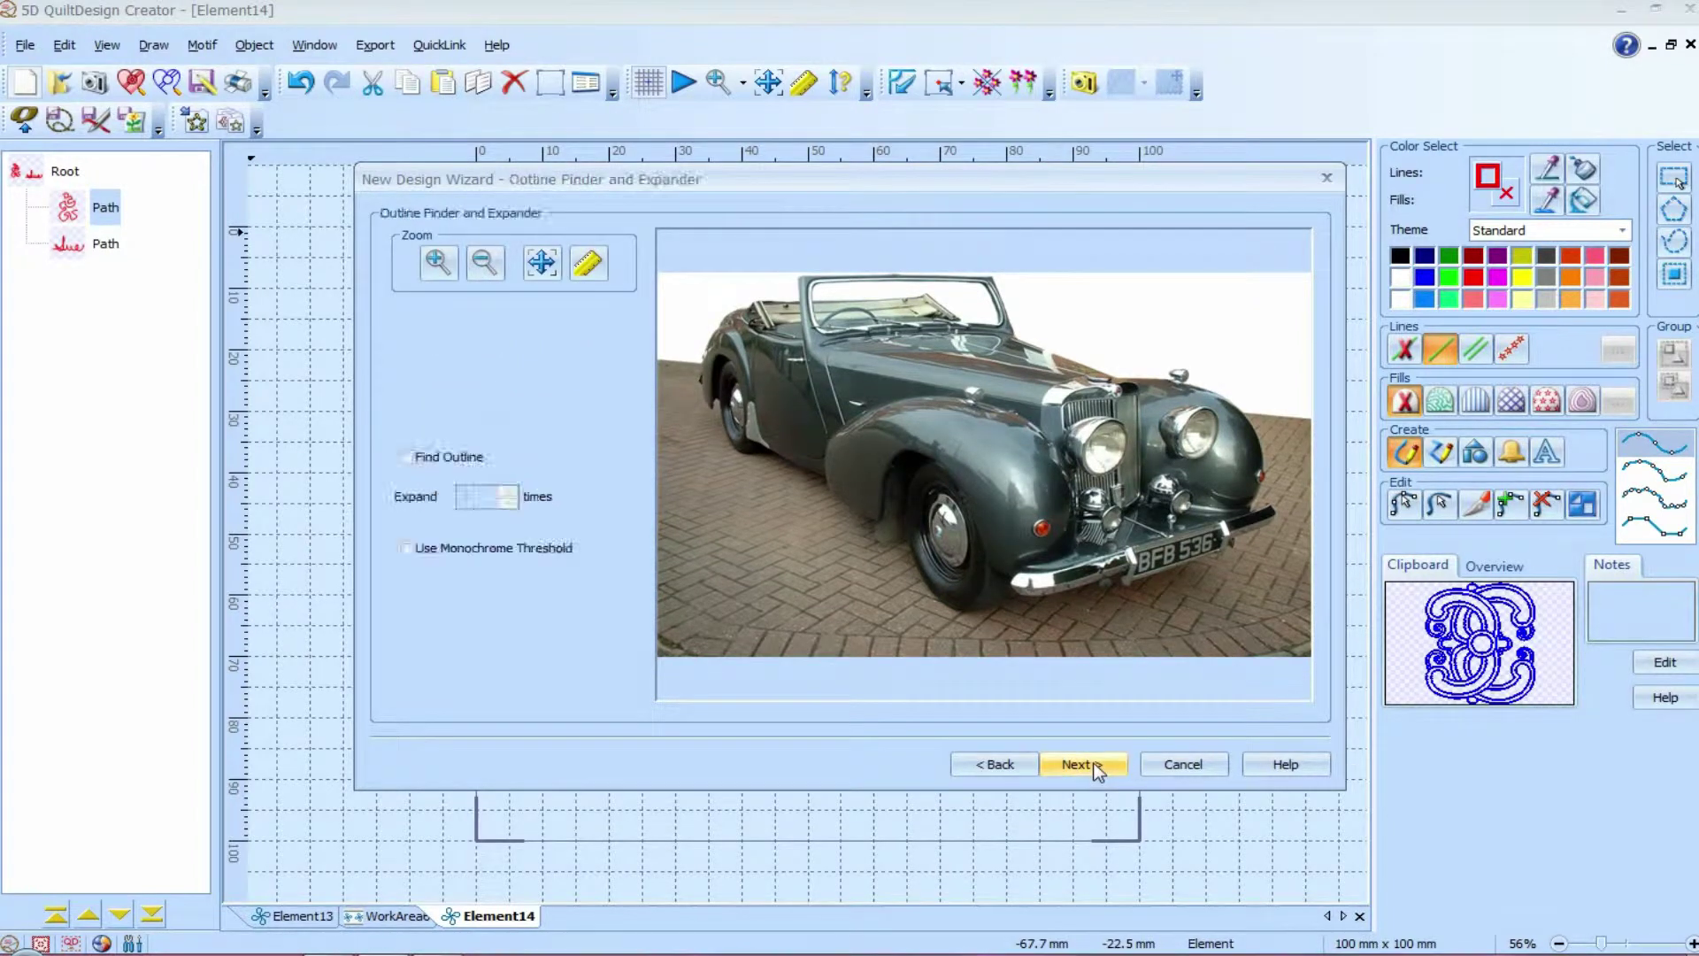
{"action": "left_click", "coordinate": [1098, 766]}
{"action": "left_click", "coordinate": [1097, 767]}
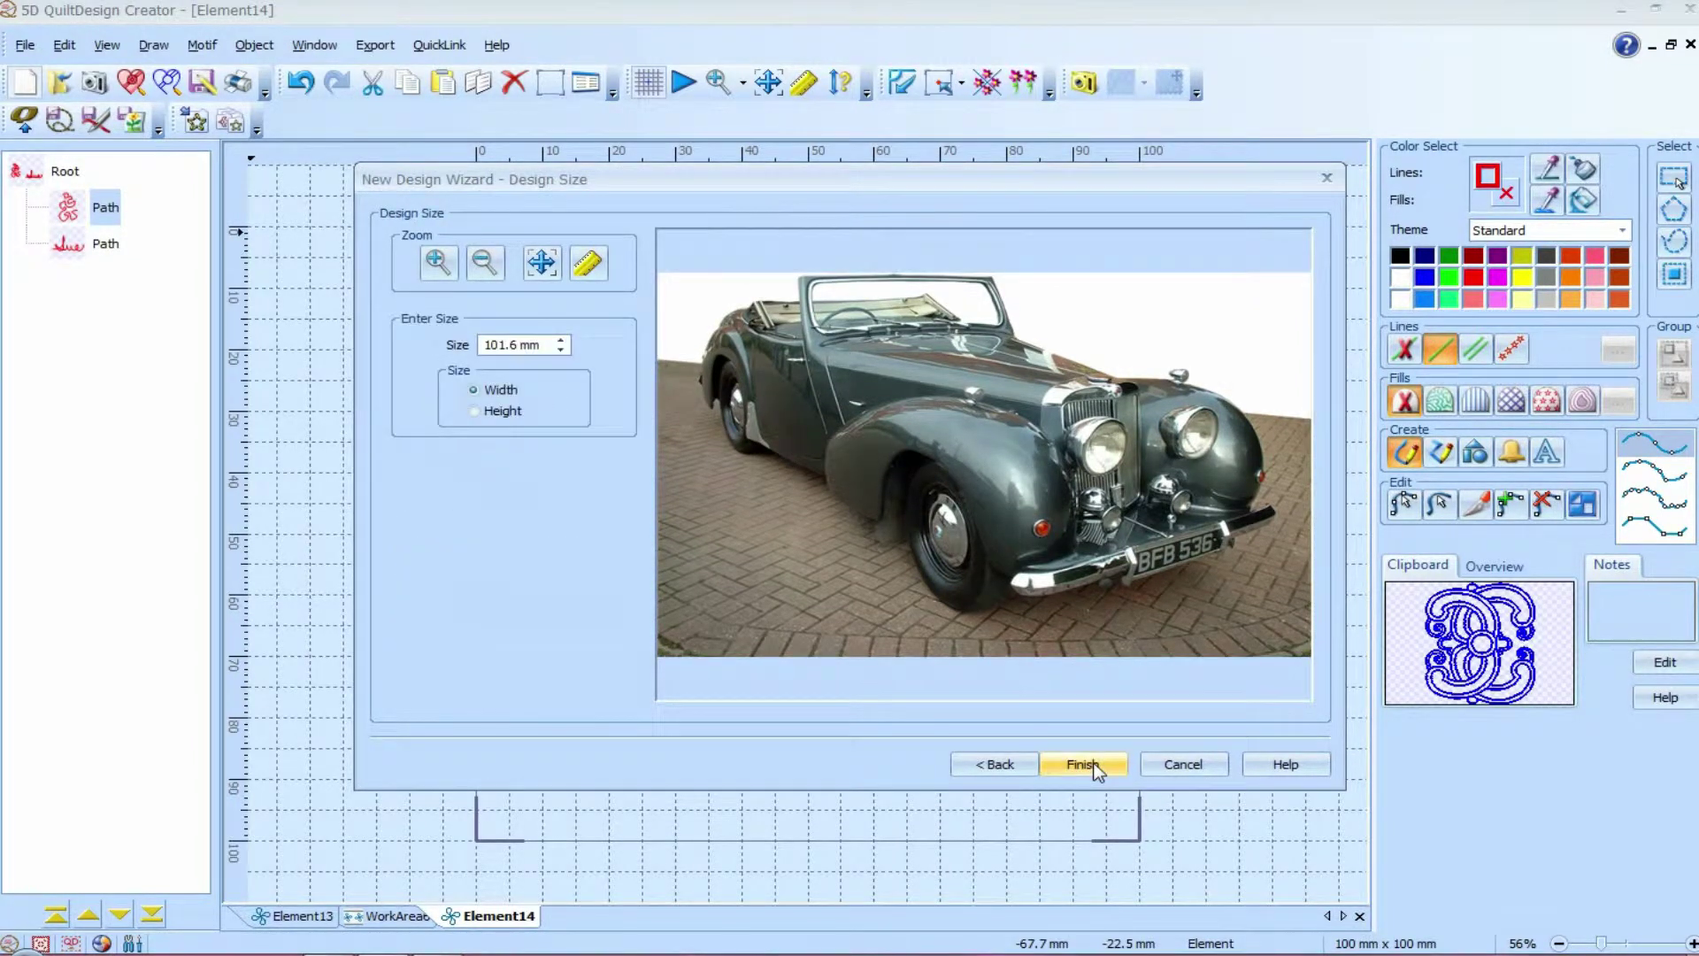
{"action": "left_click", "coordinate": [1097, 766]}
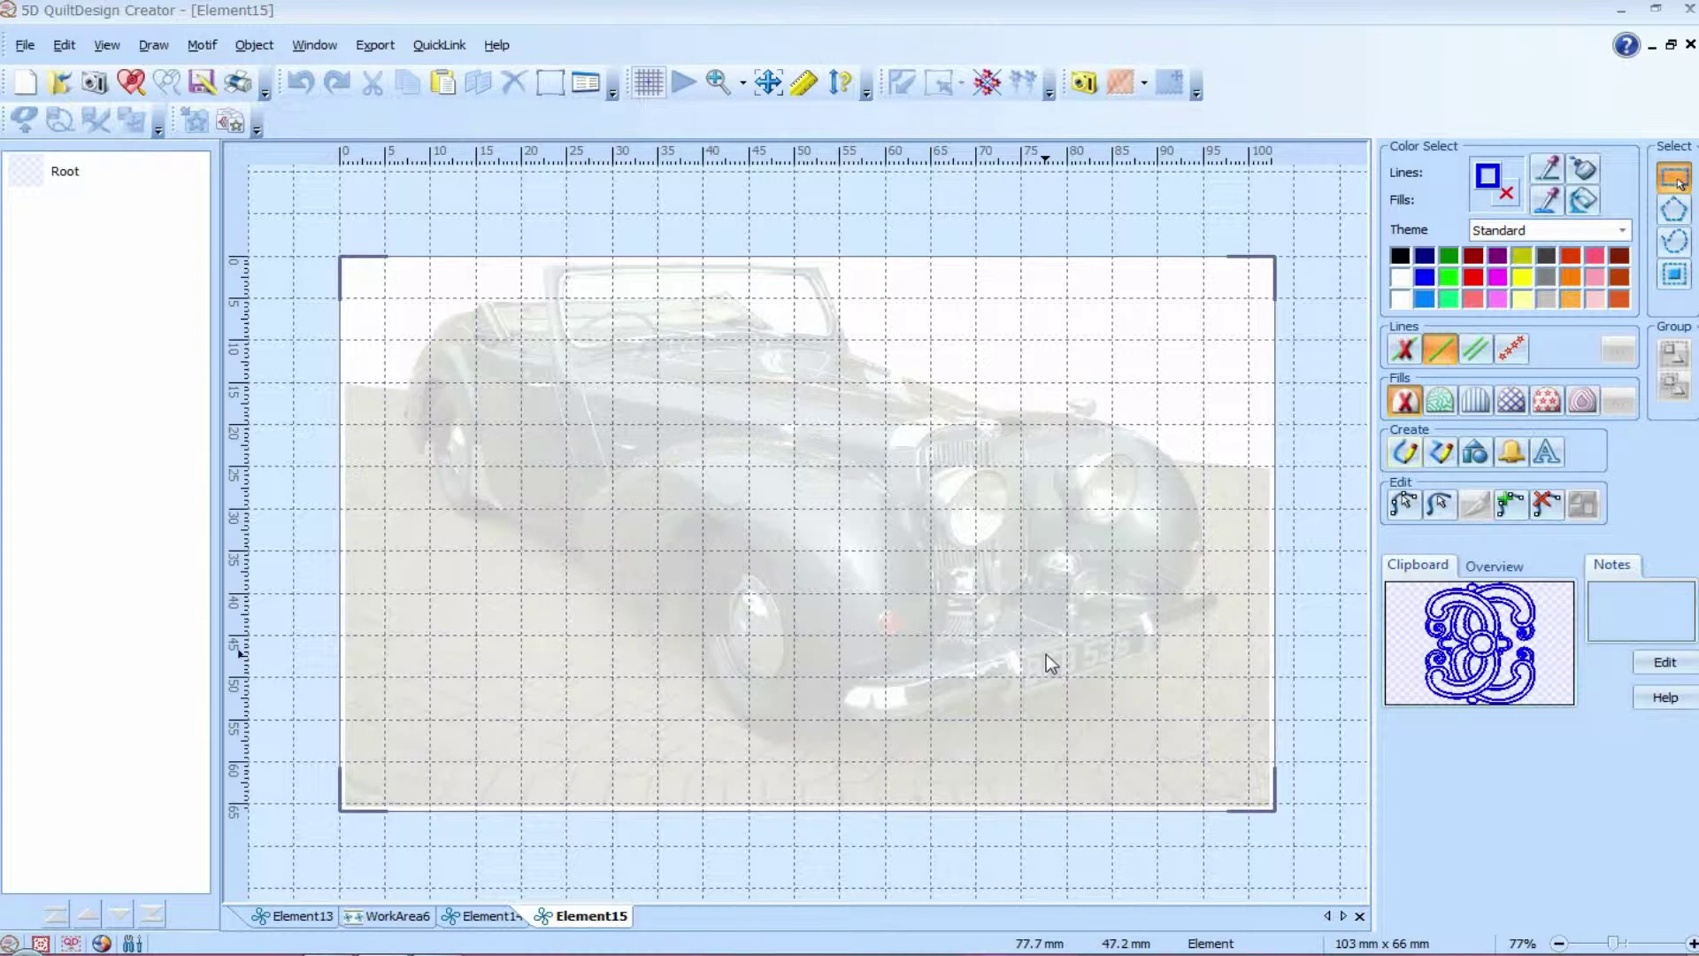
Step: Switch the car photo background from faded to full brightness
{"action": "left_click", "coordinate": [1143, 84]}
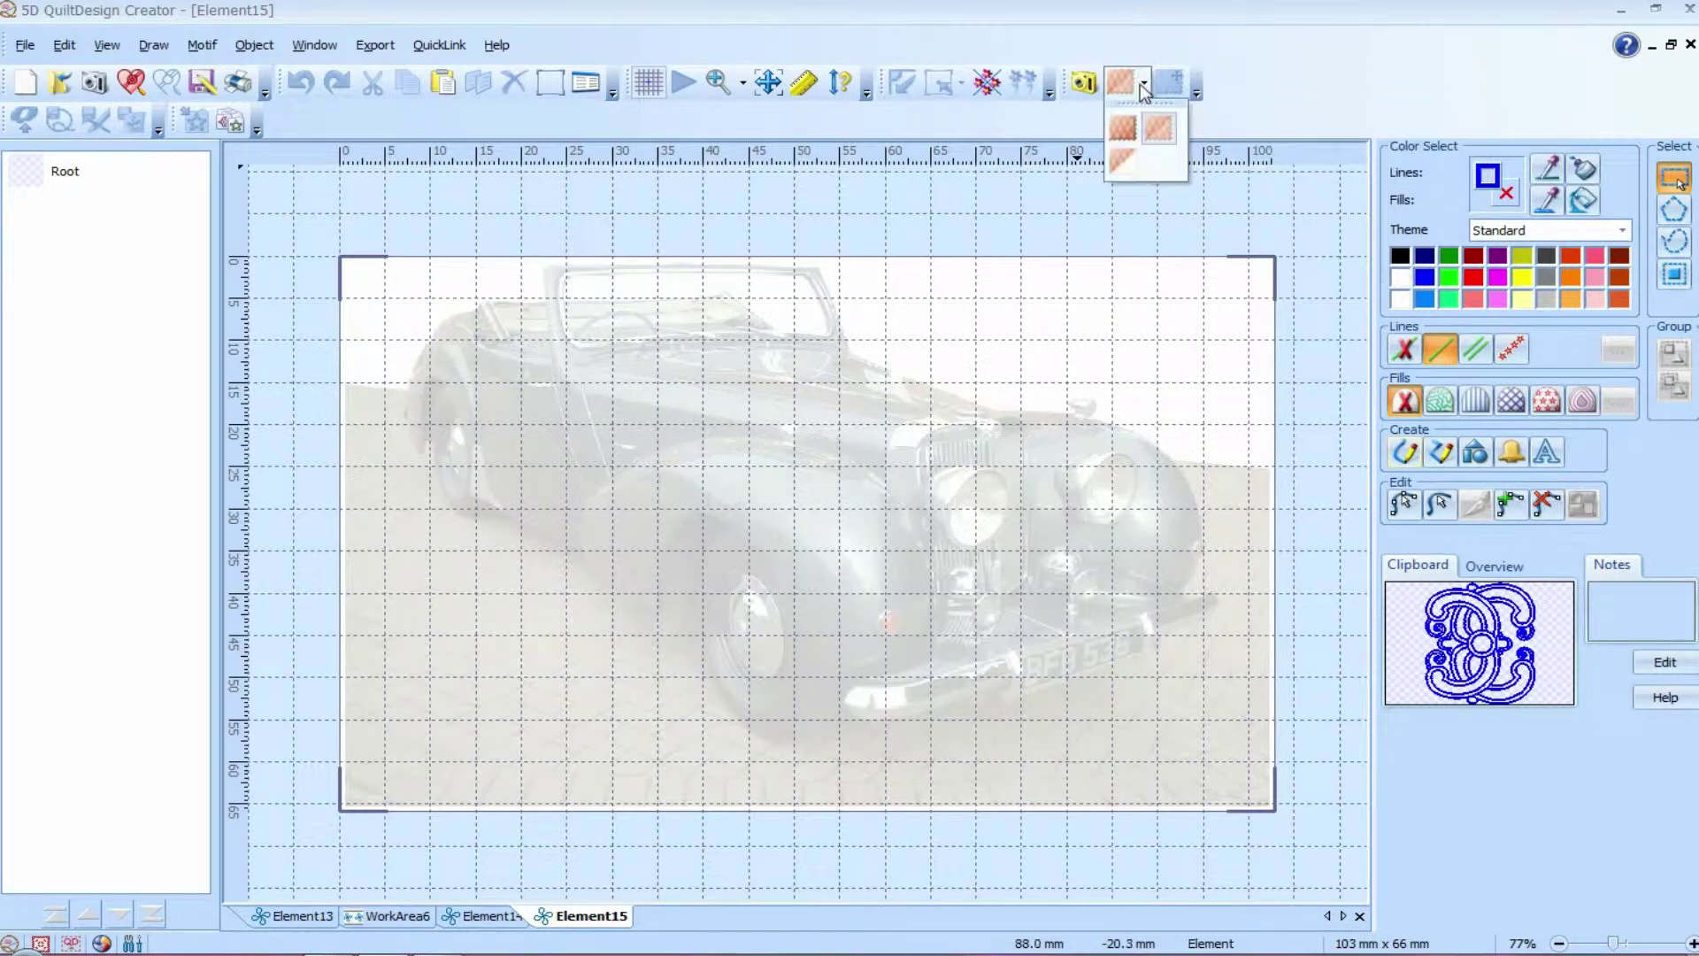
{"action": "left_click", "coordinate": [1124, 129]}
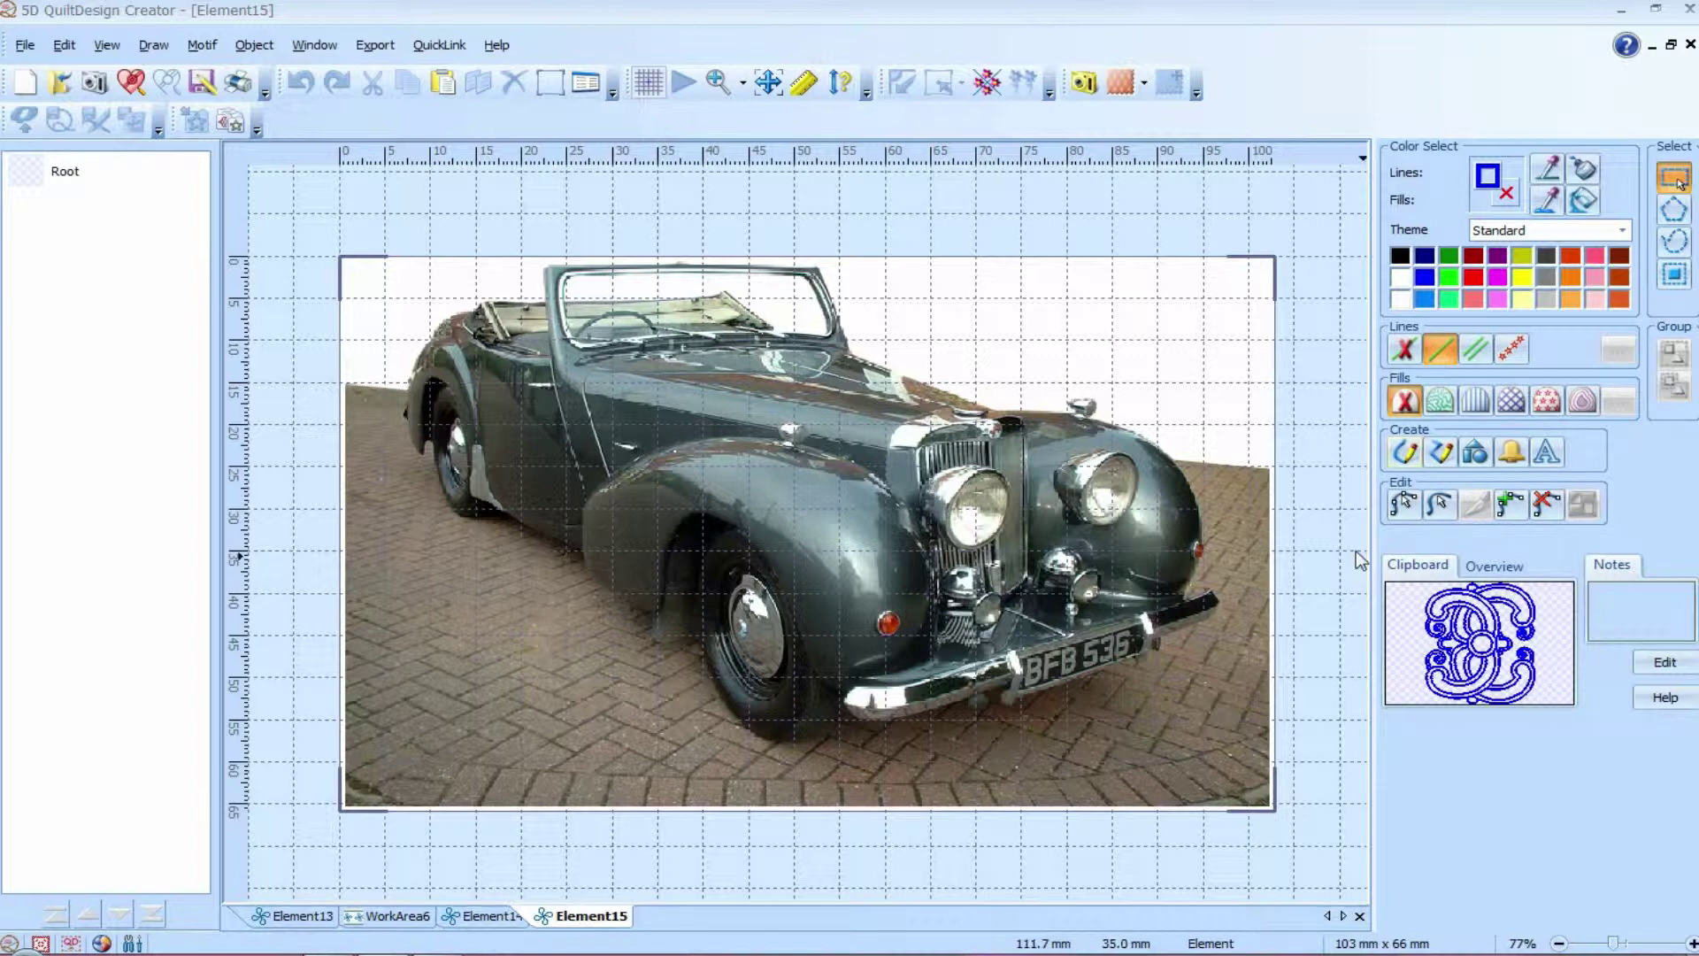
Step: Trace the car's front wing and wheel arch with a yellow freehand line
{"action": "left_click", "coordinate": [1407, 456]}
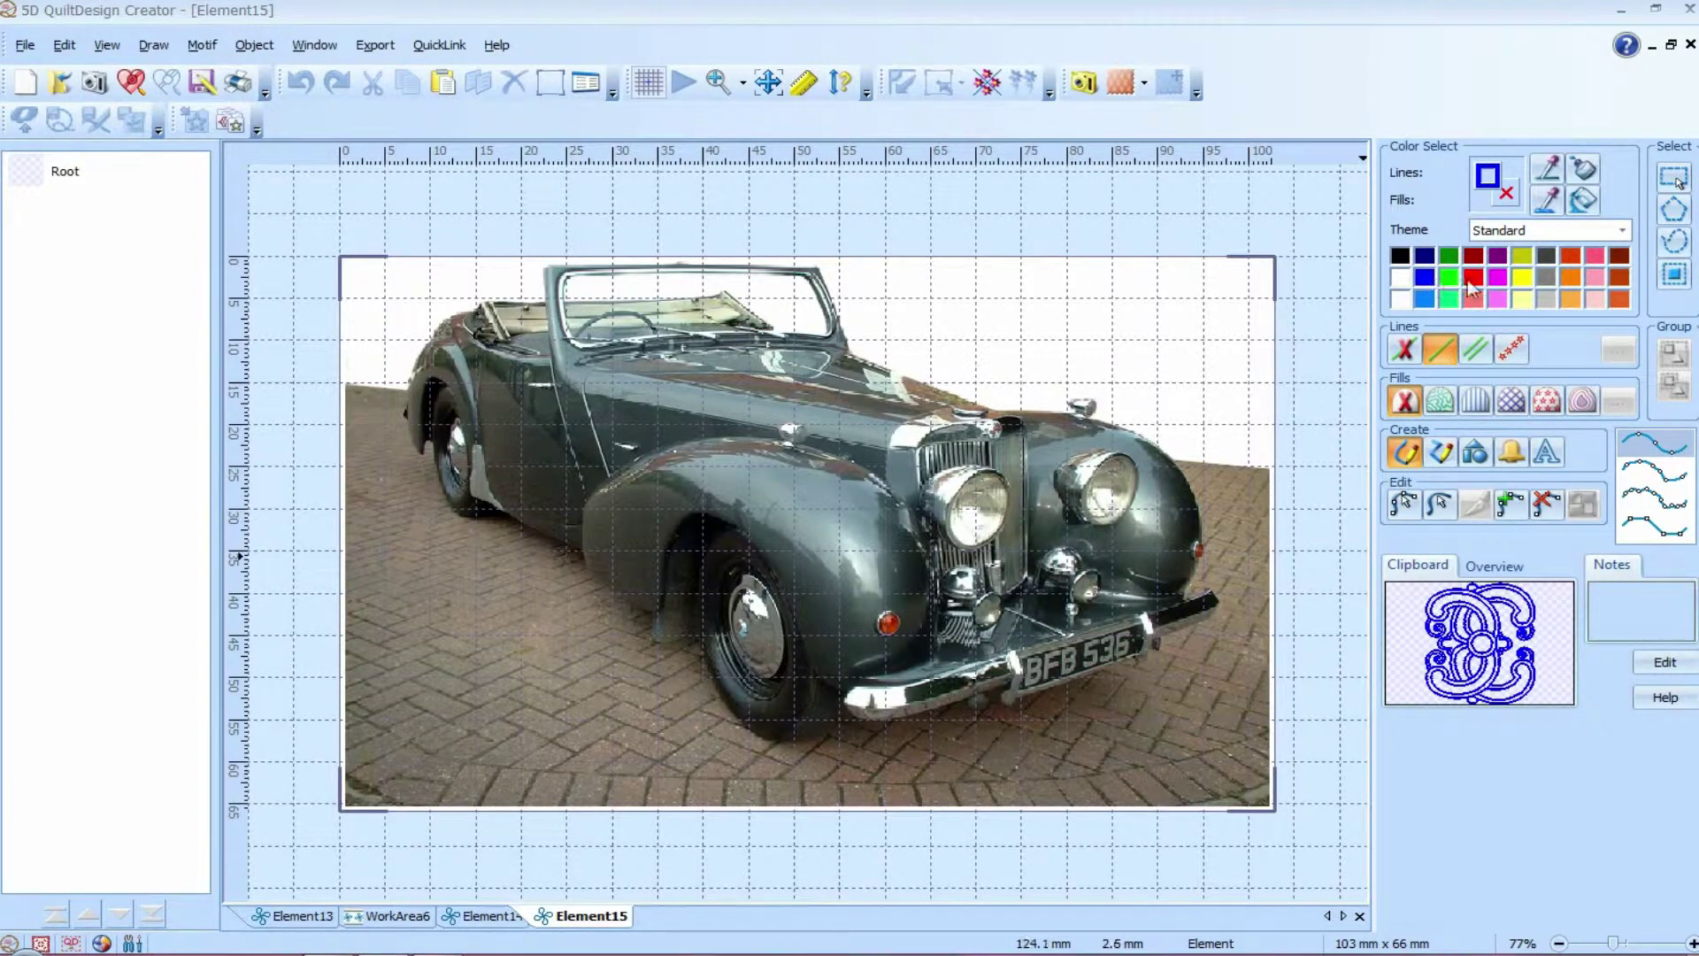
{"action": "left_click", "coordinate": [1525, 281]}
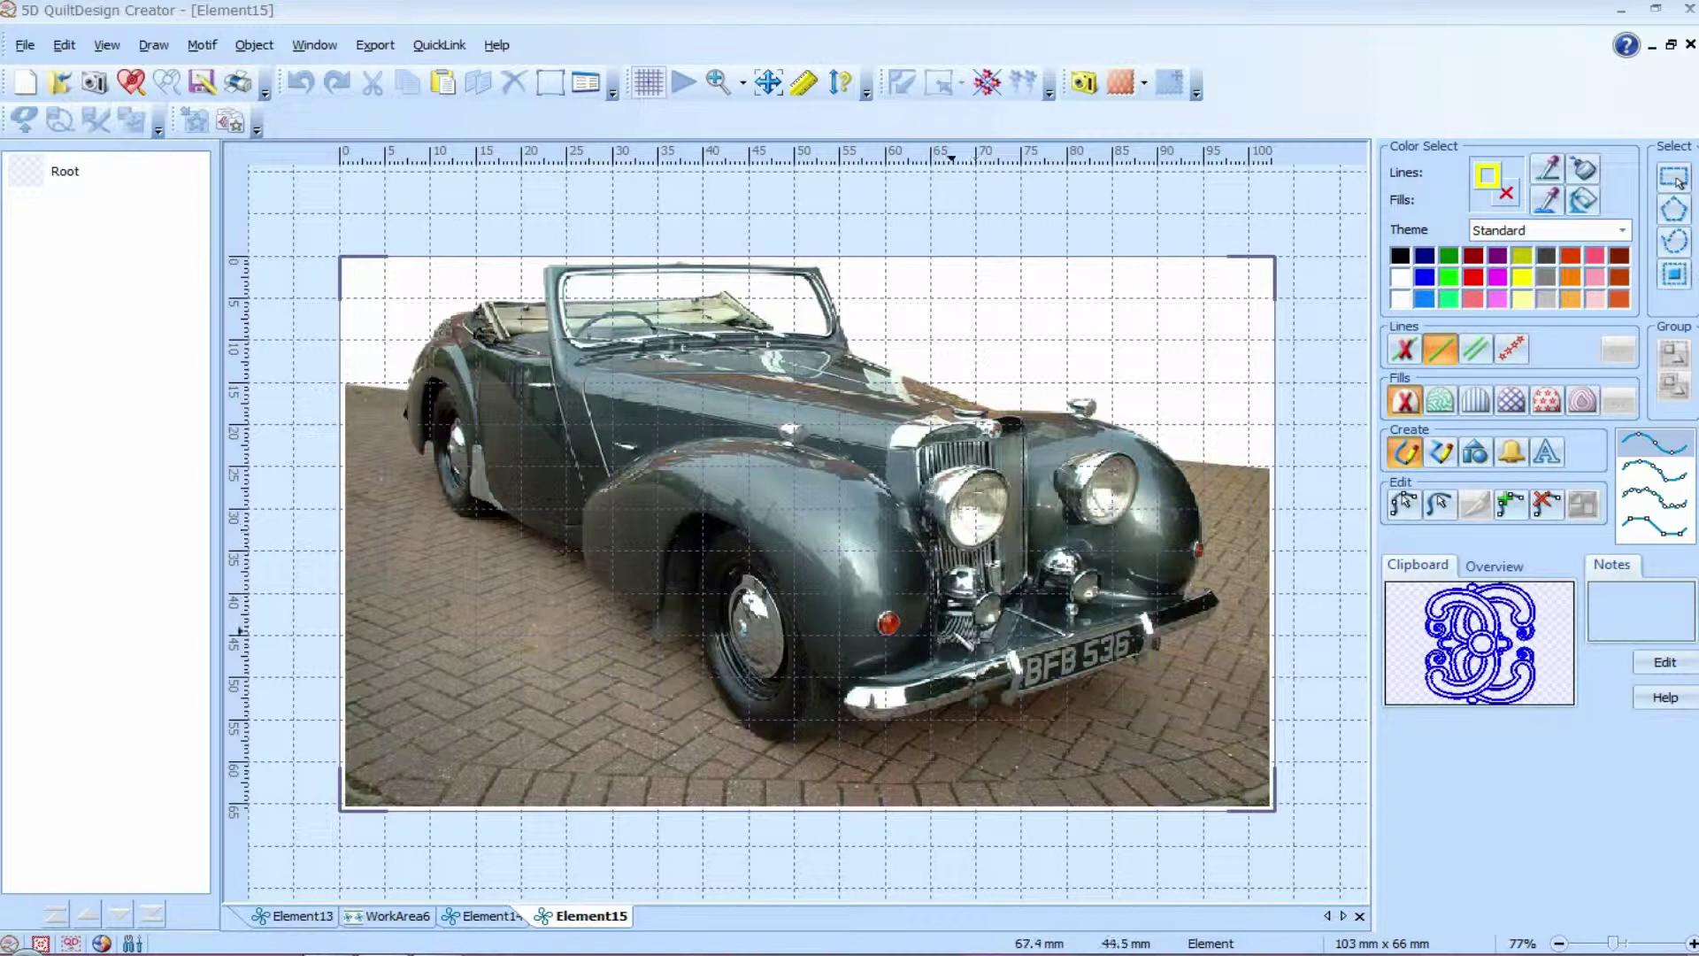
{"action": "mouse_move", "coordinate": [931, 660]}
{"action": "left_mouse_down"}
{"action": "mouse_move", "coordinate": [918, 518]}
{"action": "mouse_move", "coordinate": [888, 470]}
{"action": "mouse_move", "coordinate": [763, 450]}
{"action": "mouse_move", "coordinate": [626, 473]}
{"action": "mouse_move", "coordinate": [589, 532]}
{"action": "mouse_move", "coordinate": [596, 590]}
{"action": "mouse_move", "coordinate": [653, 619]}
{"action": "mouse_move", "coordinate": [681, 542]}
{"action": "mouse_move", "coordinate": [722, 523]}
{"action": "mouse_move", "coordinate": [819, 606]}
{"action": "mouse_move", "coordinate": [799, 635]}
{"action": "left_mouse_up"}
{"action": "left_click_drag", "start_coordinate": [852, 688], "coordinate": [934, 659]}
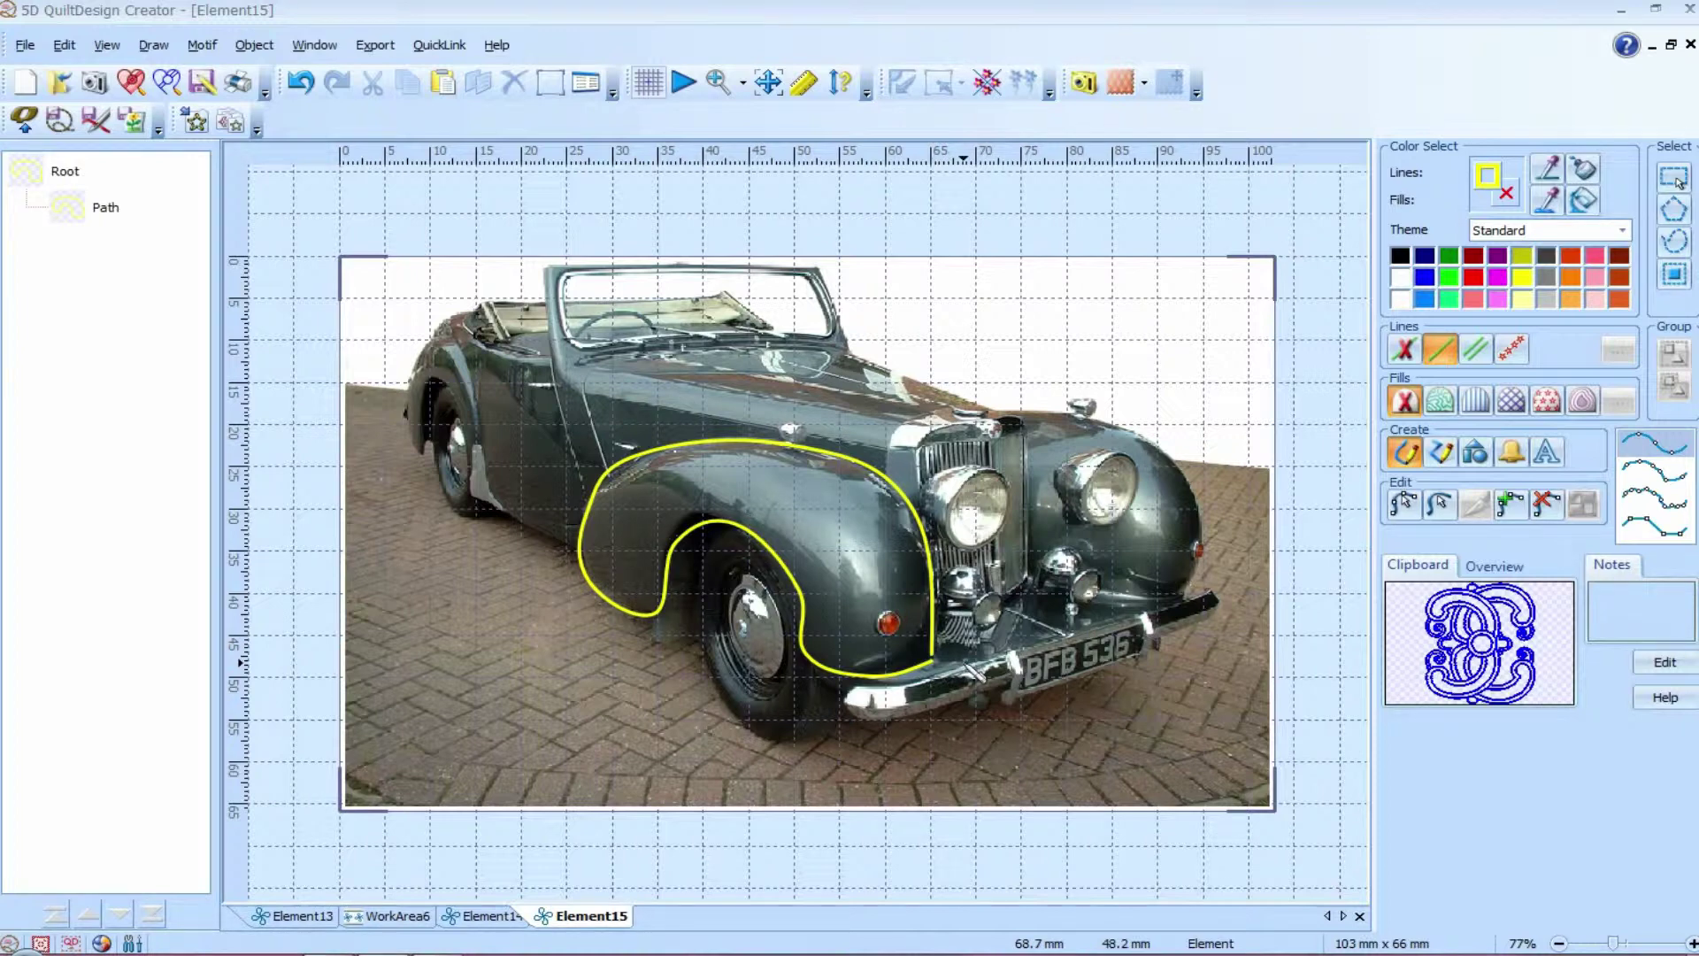